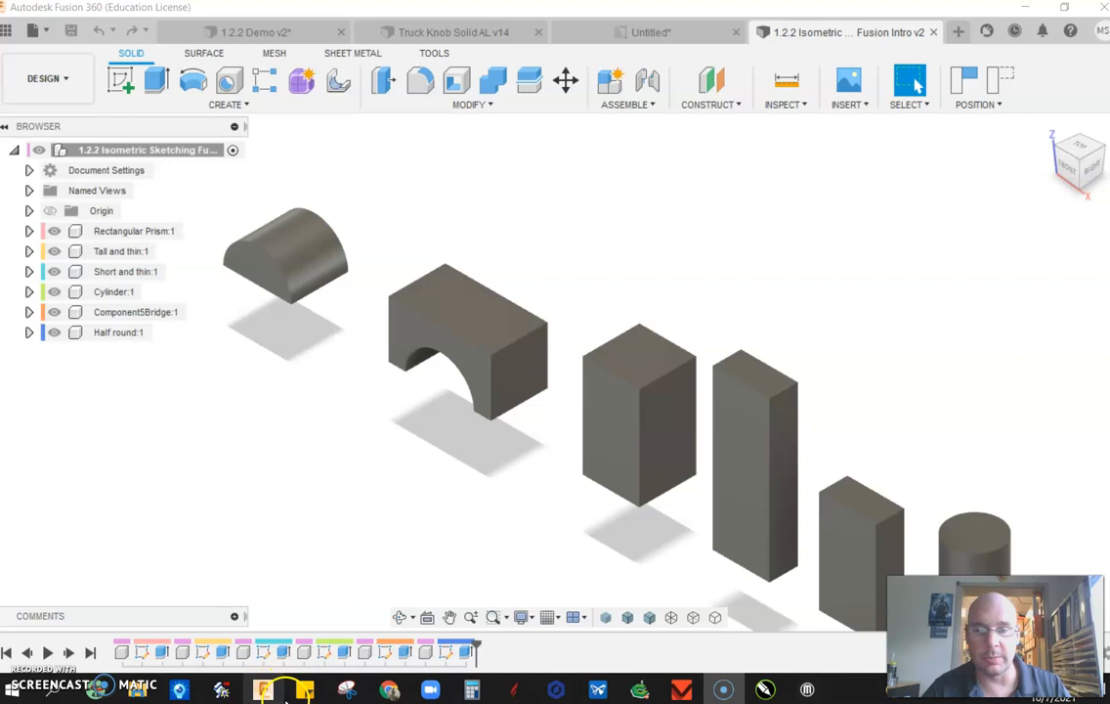
# - Switch to the Chrome browser and open the instructions of the "1.2.2 Isometric sketching on Fusion" assignment in Google Classroom
pyautogui.click(389, 690)
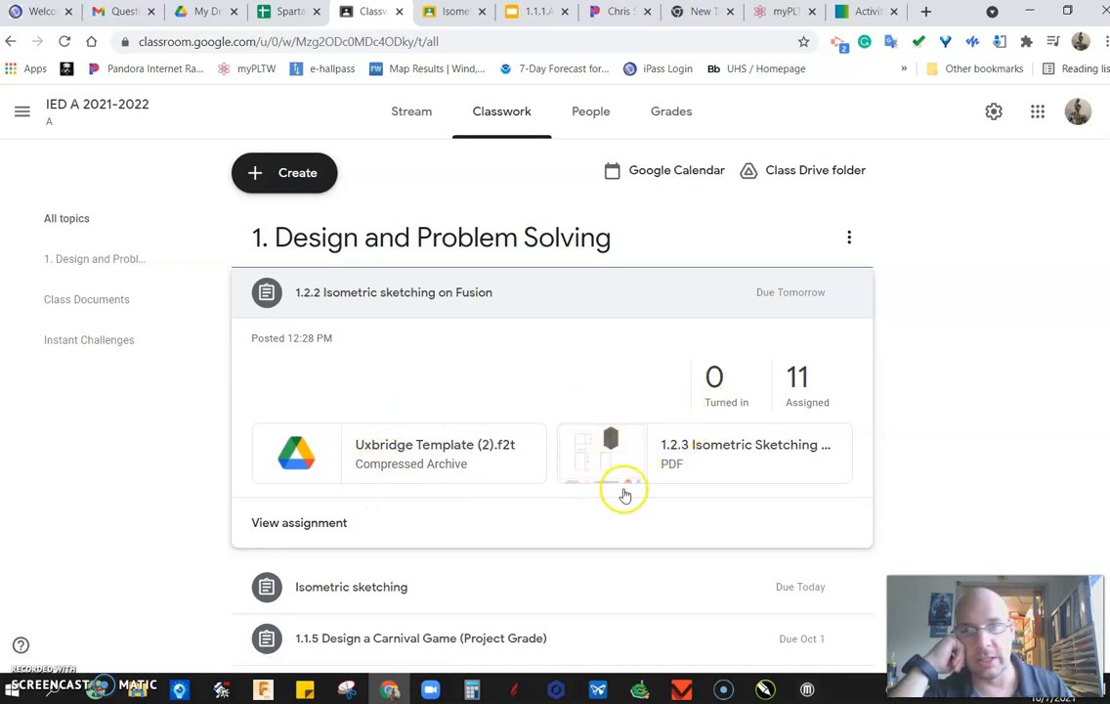
pyautogui.click(312, 522)
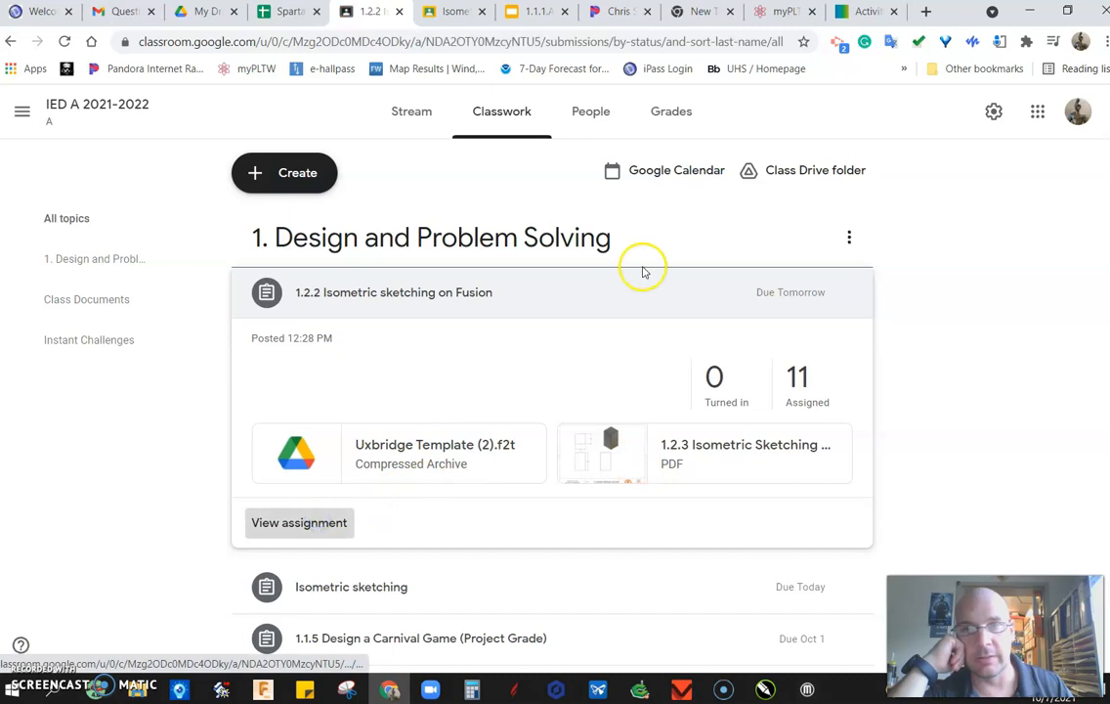
pyautogui.click(492, 119)
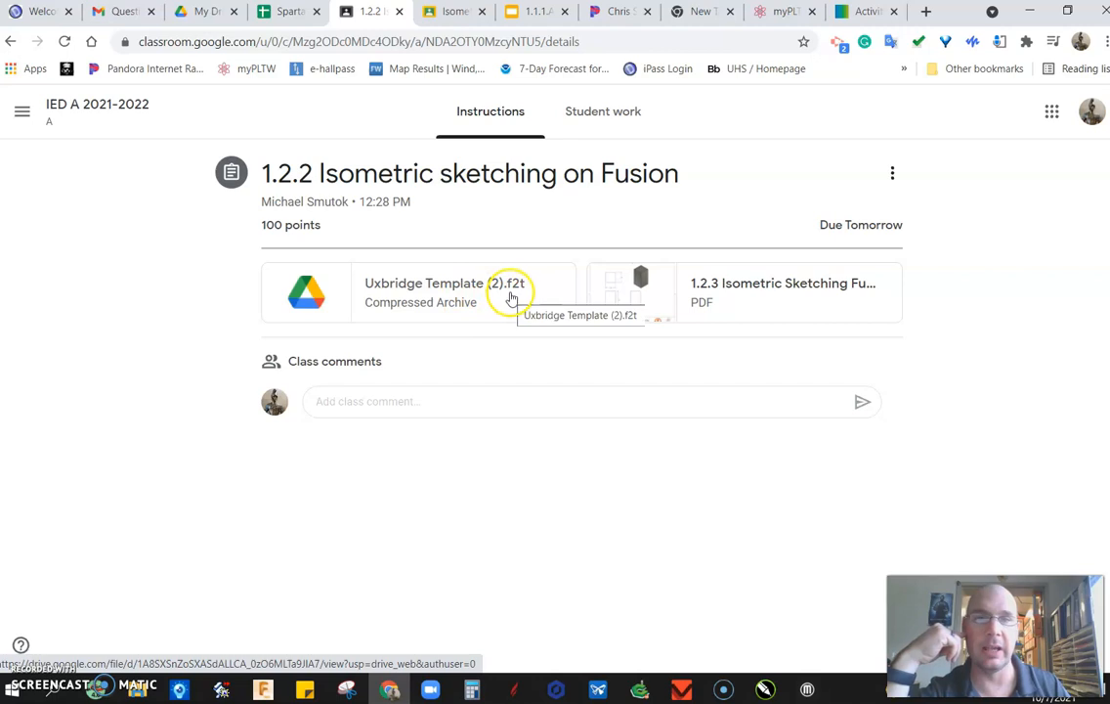
# - Download the attachment Uxbridge Template (2).f2t from its own browser window and bring up the Downloads folder in File Explorer
pyautogui.click(411, 293)
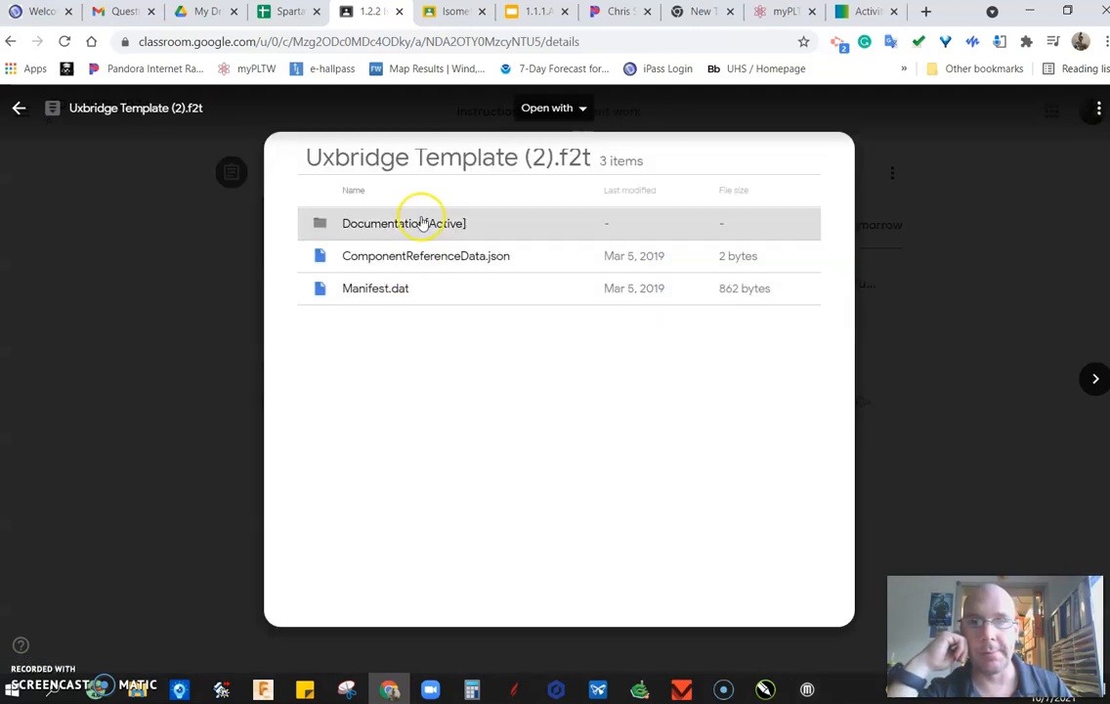
pyautogui.click(585, 113)
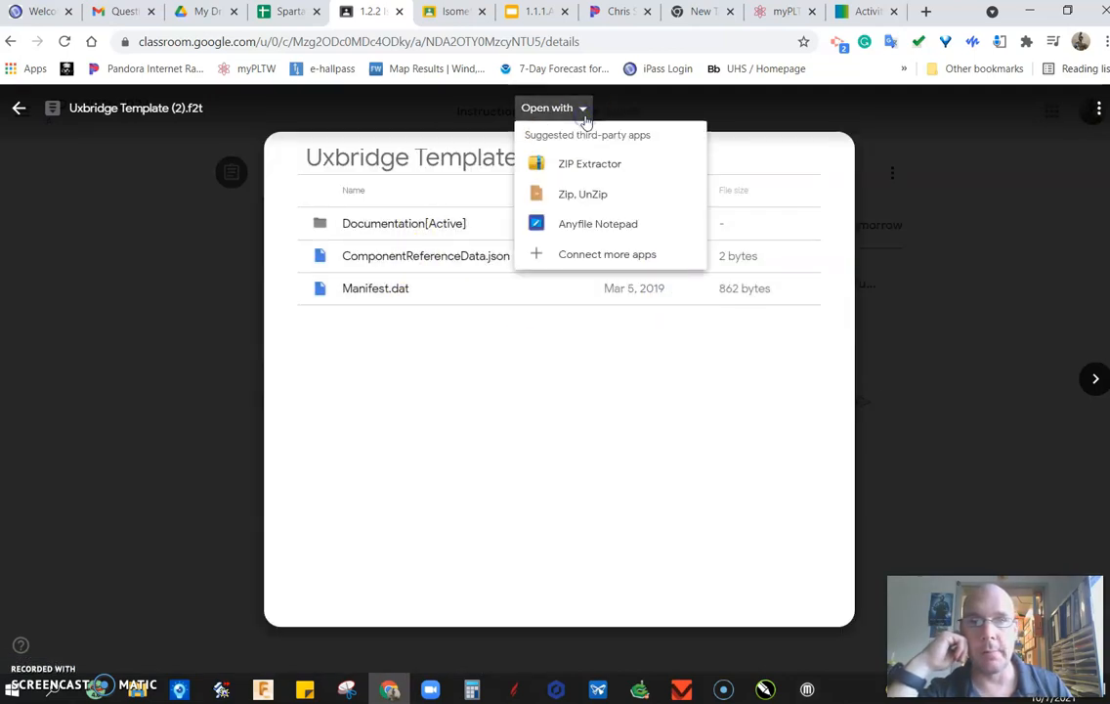
pyautogui.click(585, 113)
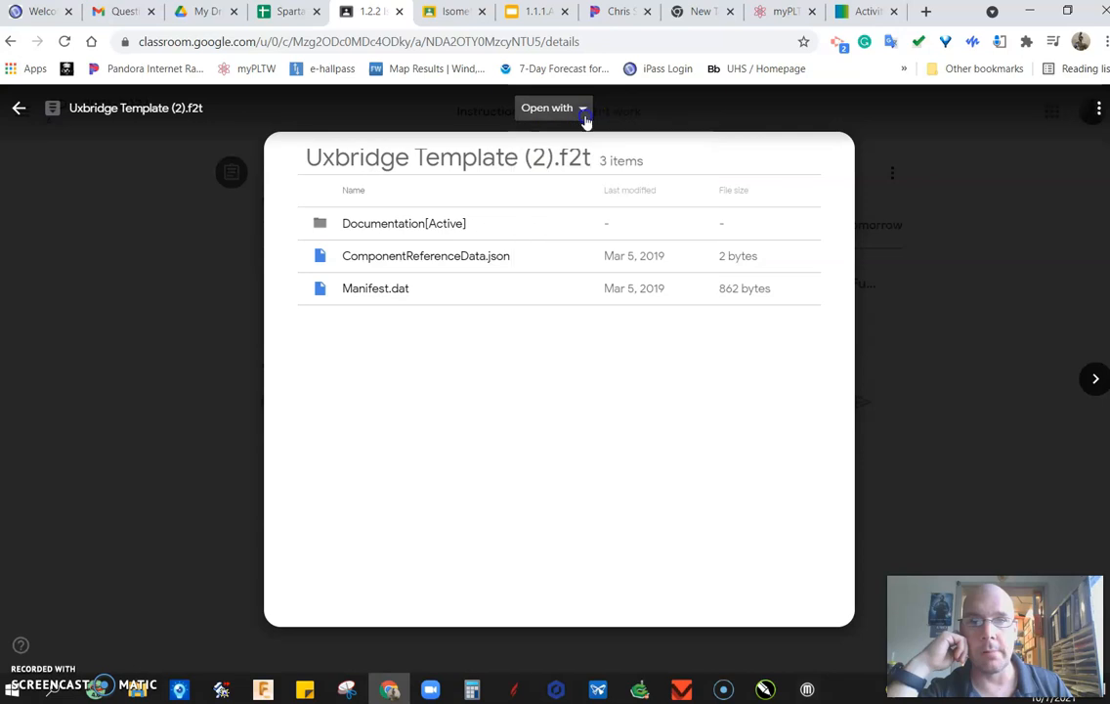
pyautogui.click(1096, 112)
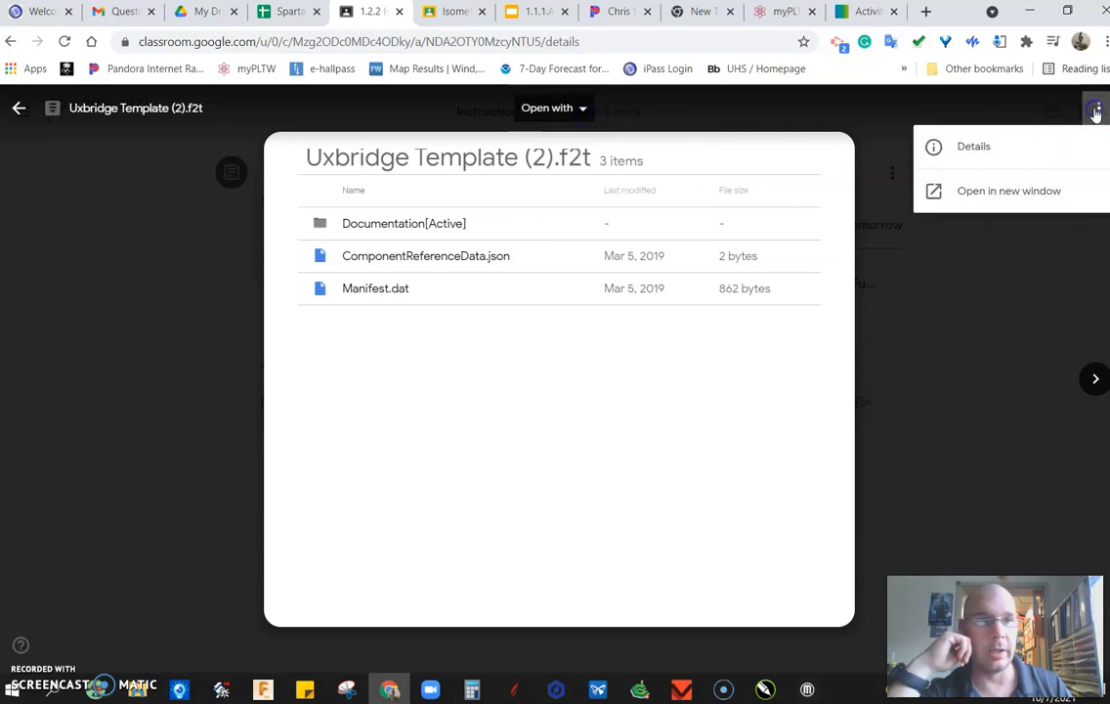
pyautogui.click(1008, 196)
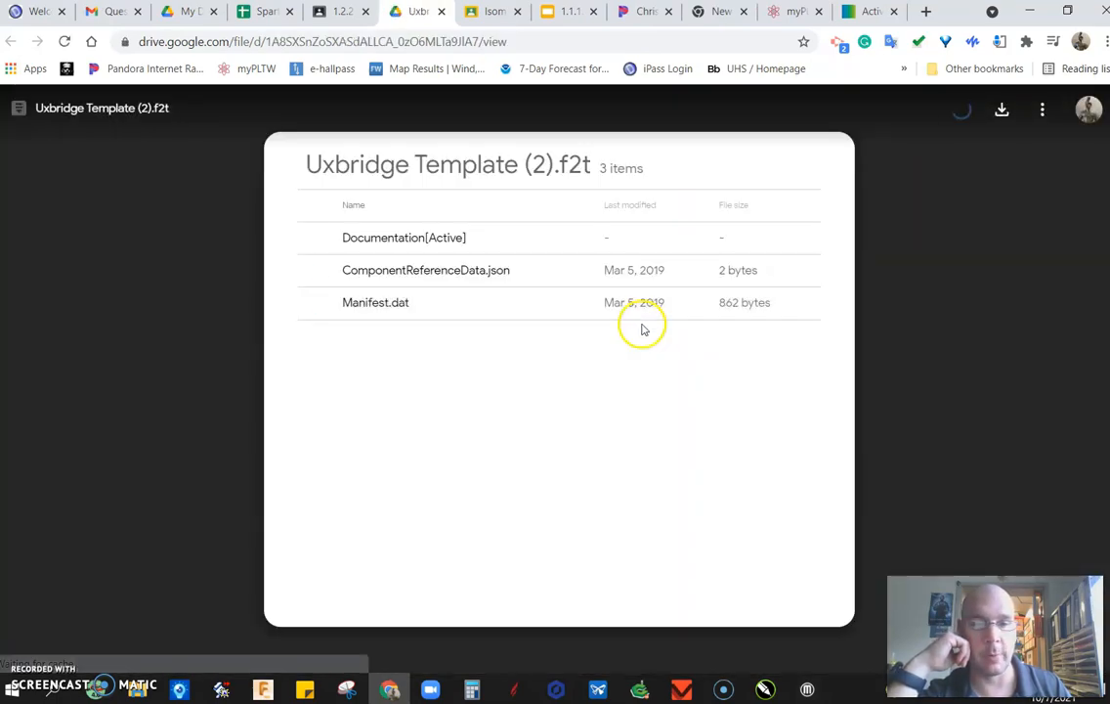
pyautogui.click(999, 114)
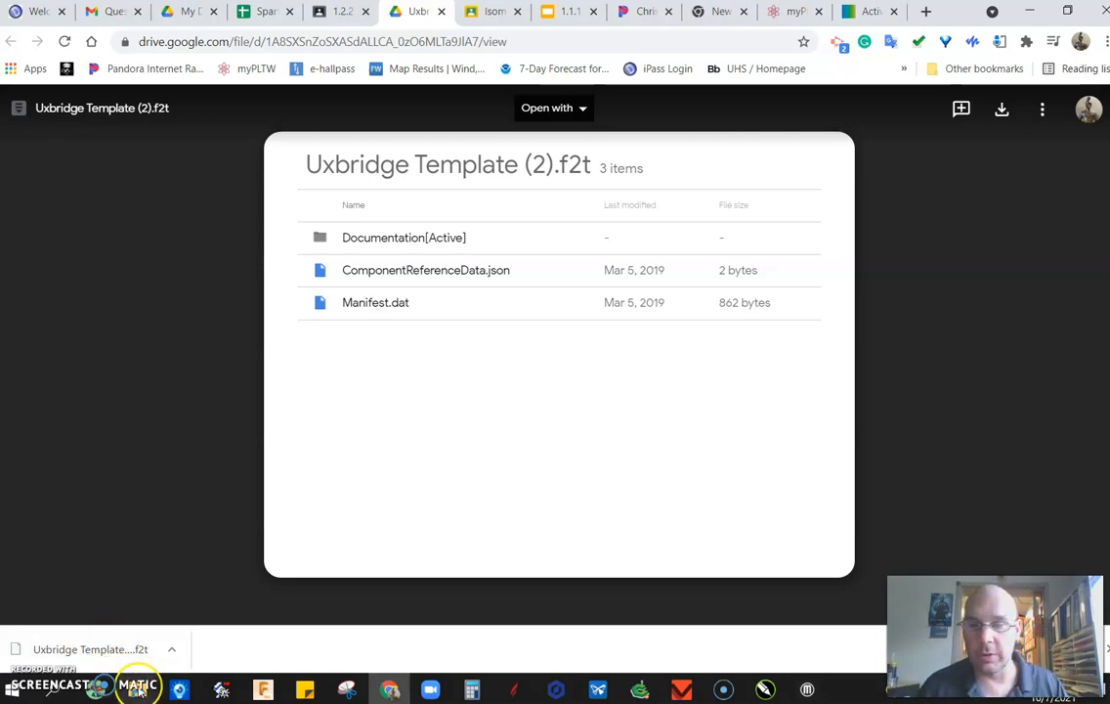
pyautogui.moveTo(140, 690)
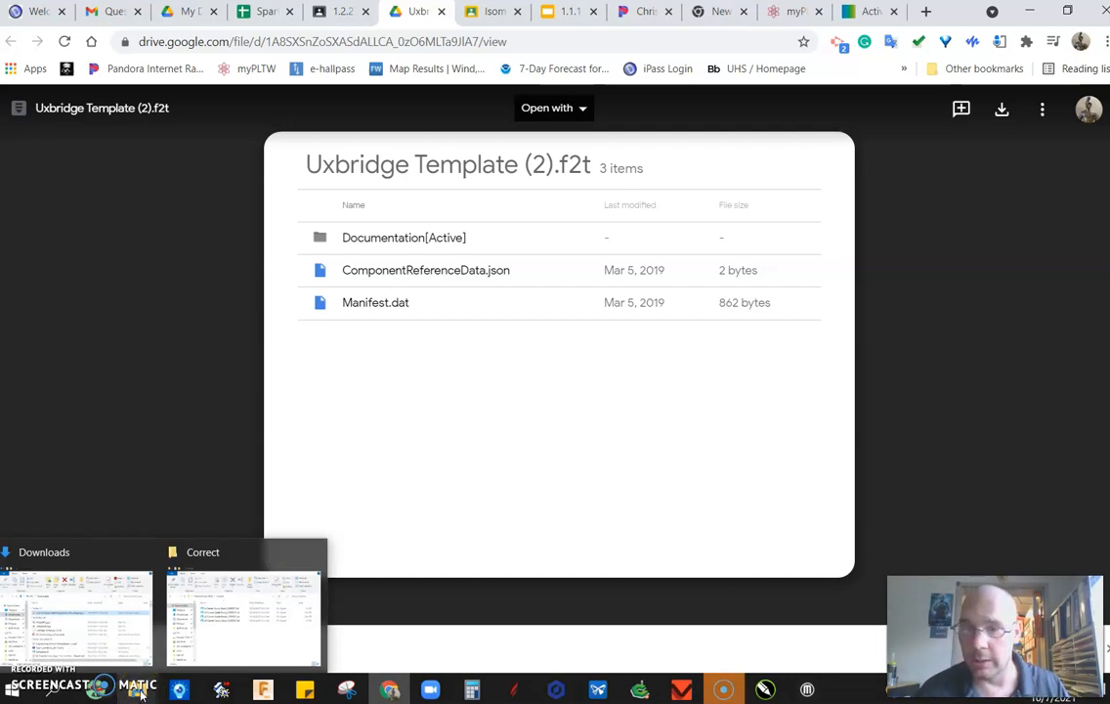
pyautogui.click(78, 610)
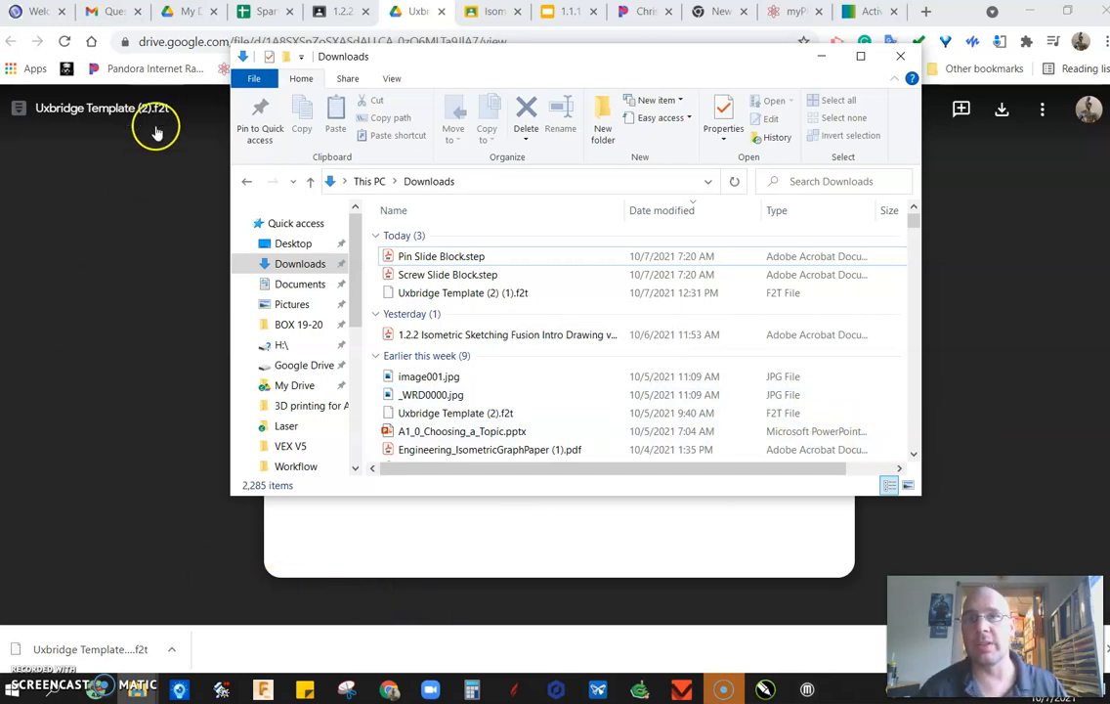
# - Switch to Fusion 360 and go to the project's top-level folder in the data panel
pyautogui.click(263, 690)
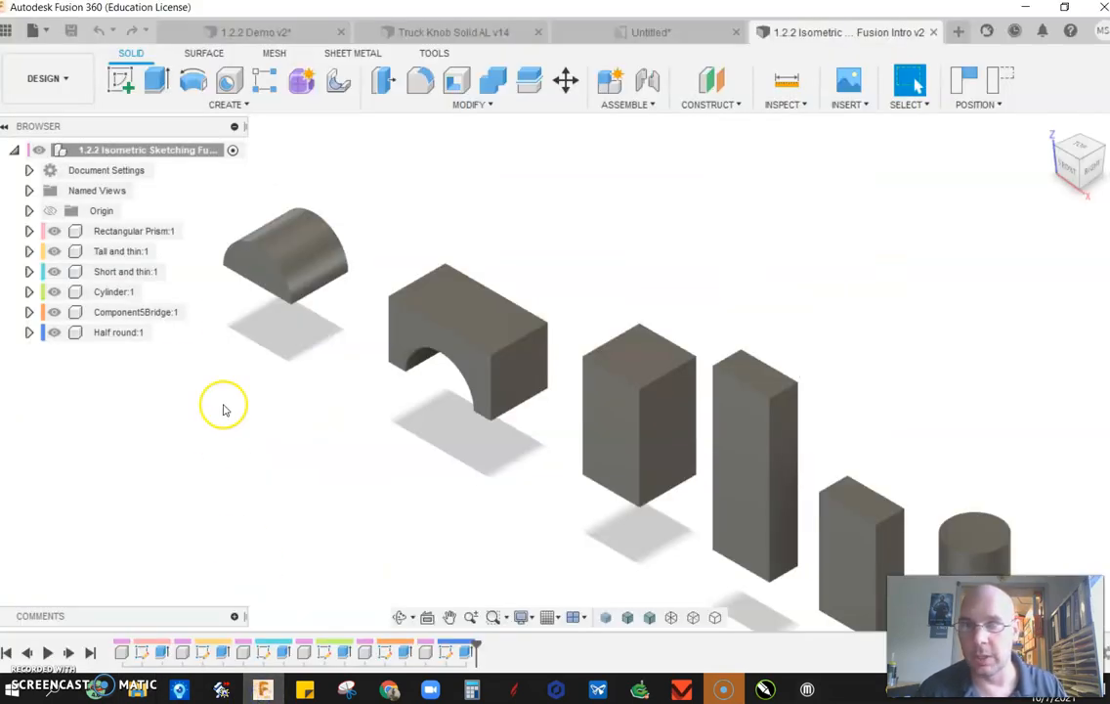
pyautogui.click(6, 31)
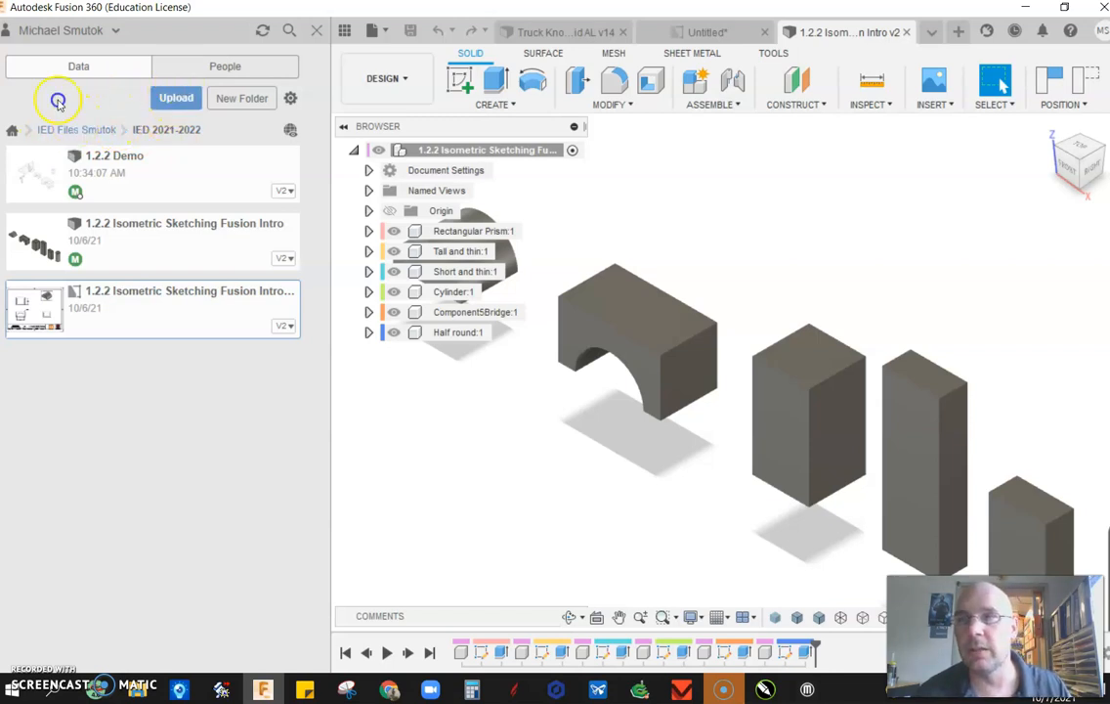
pyautogui.click(76, 130)
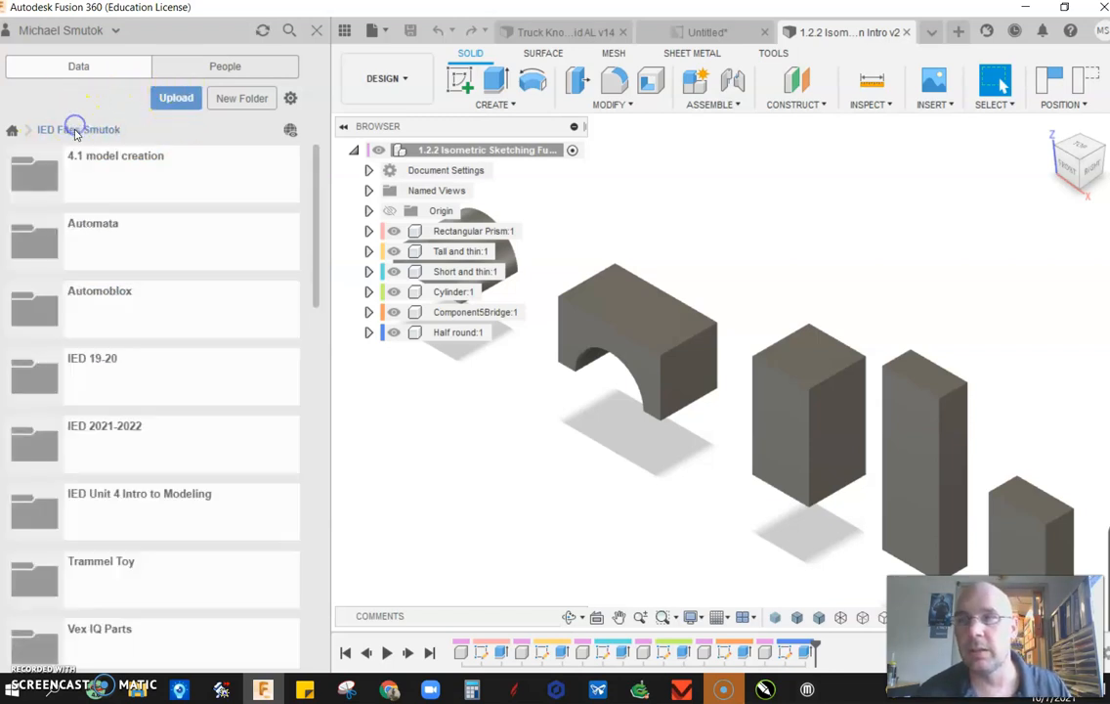
# - Upload Uxbridge Template (2) (1).f2t from Downloads to the project's top-level folder and locate it in the file list
pyautogui.click(168, 100)
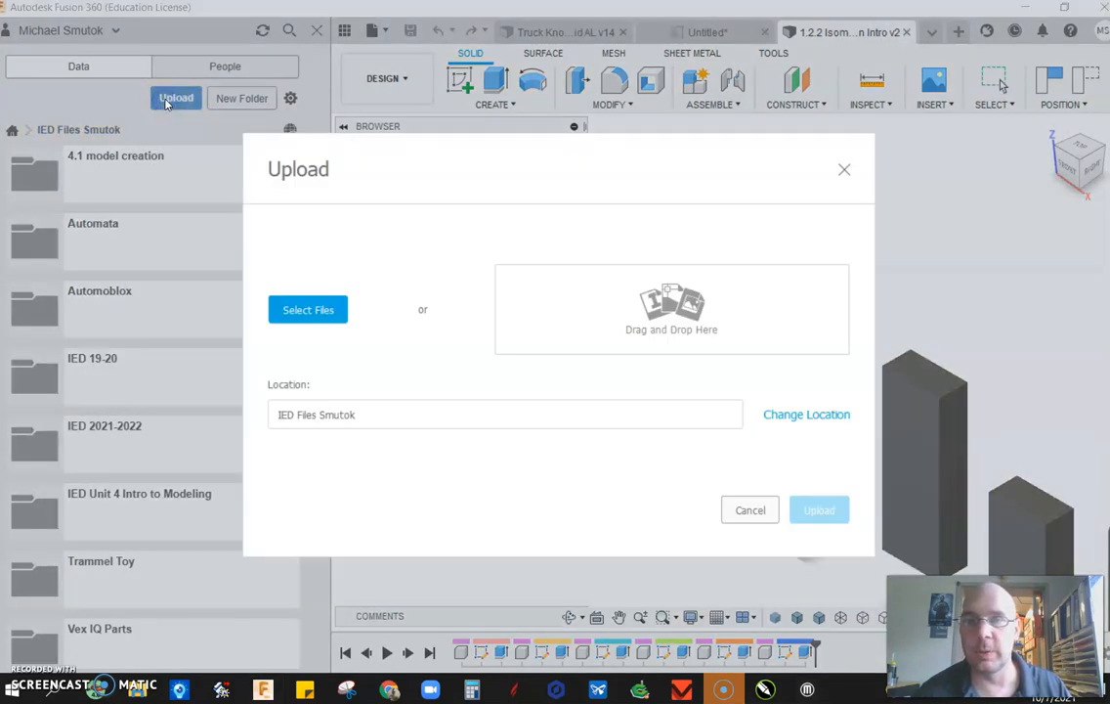
pyautogui.click(313, 312)
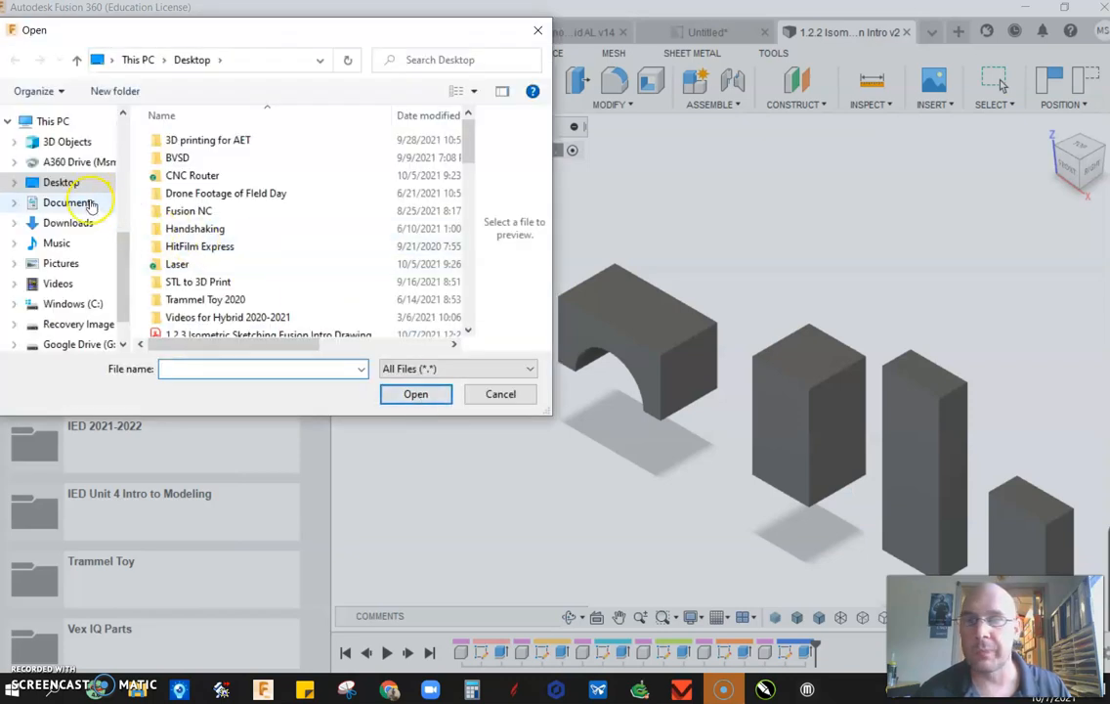
pyautogui.click(86, 224)
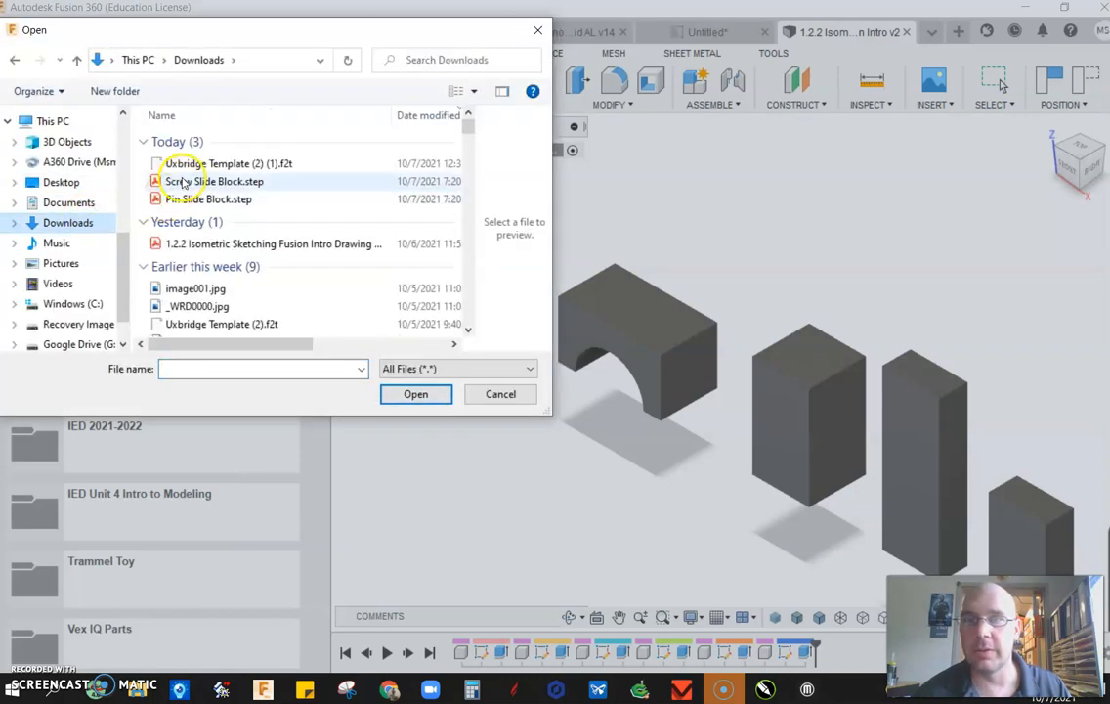
pyautogui.click(185, 166)
pyautogui.click(414, 394)
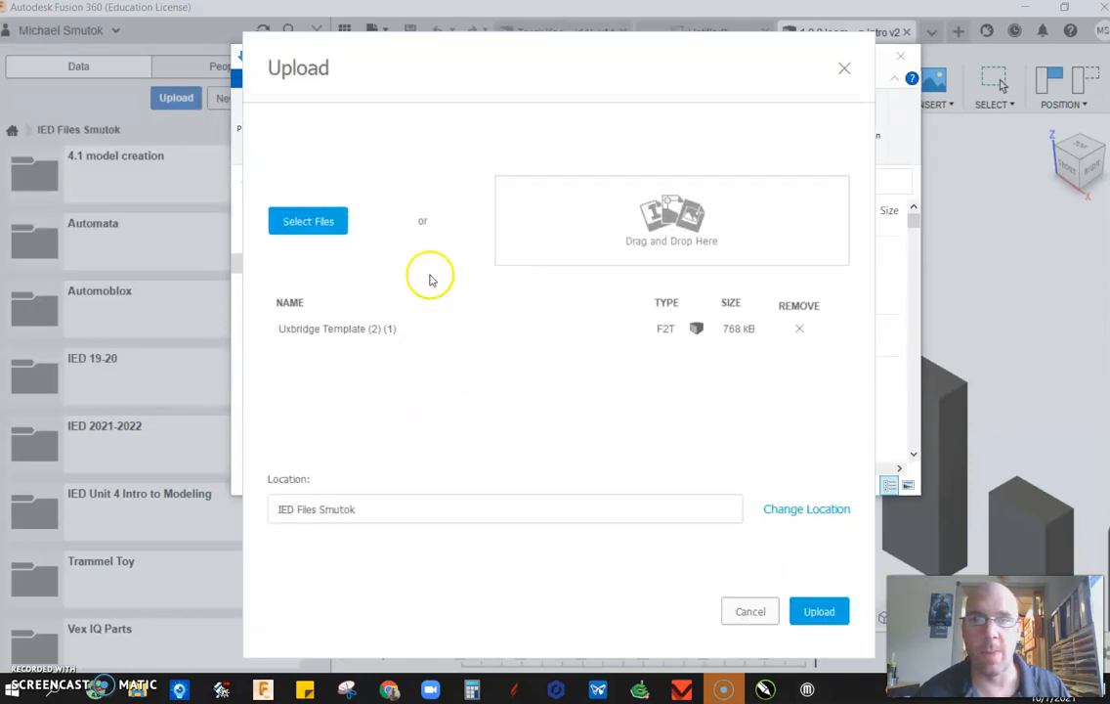
pyautogui.click(819, 611)
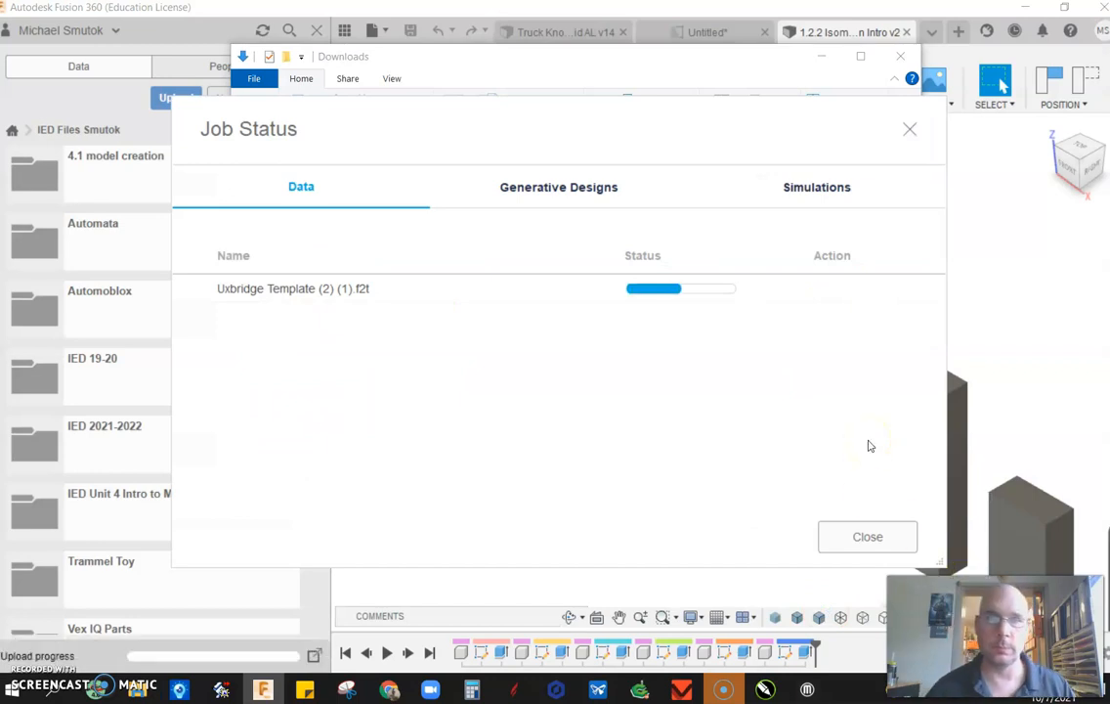
pyautogui.click(866, 537)
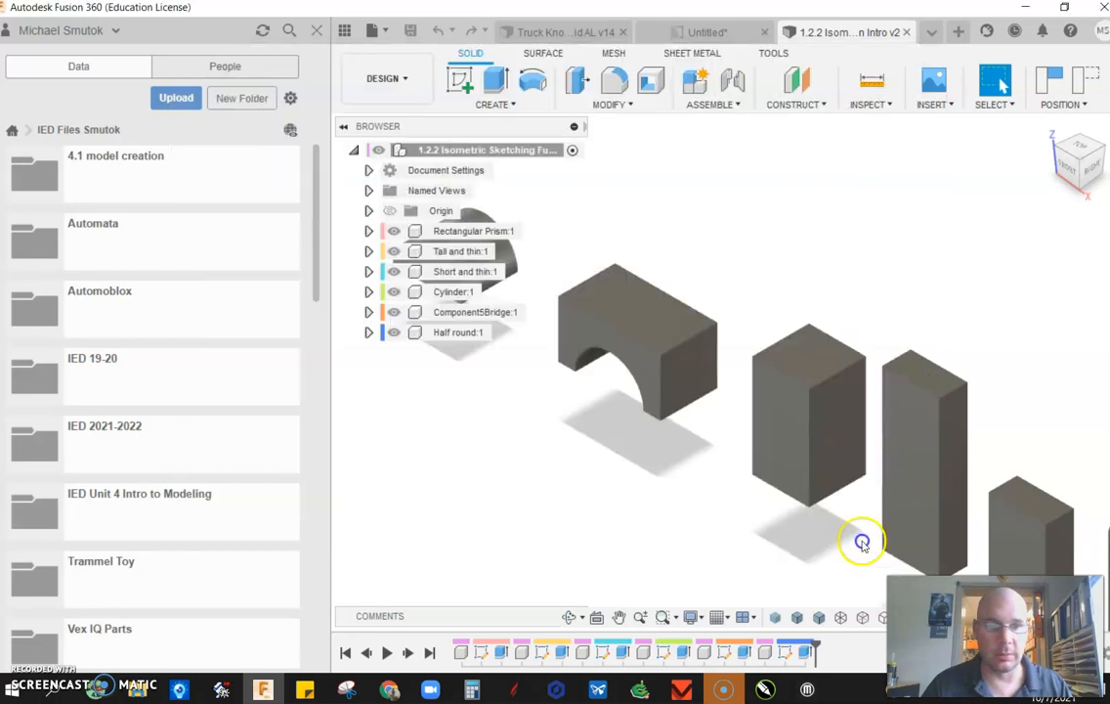
pyautogui.scroll(-5, 152, 547)
pyautogui.scroll(-10, 147, 543)
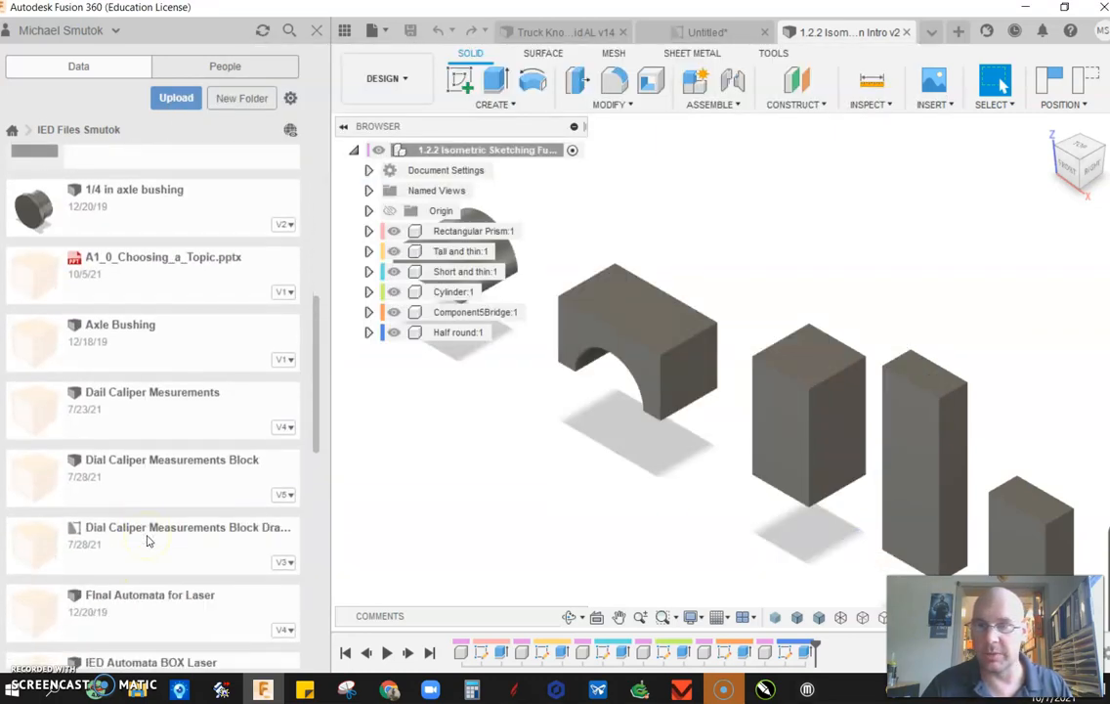
pyautogui.scroll(-3, 142, 413)
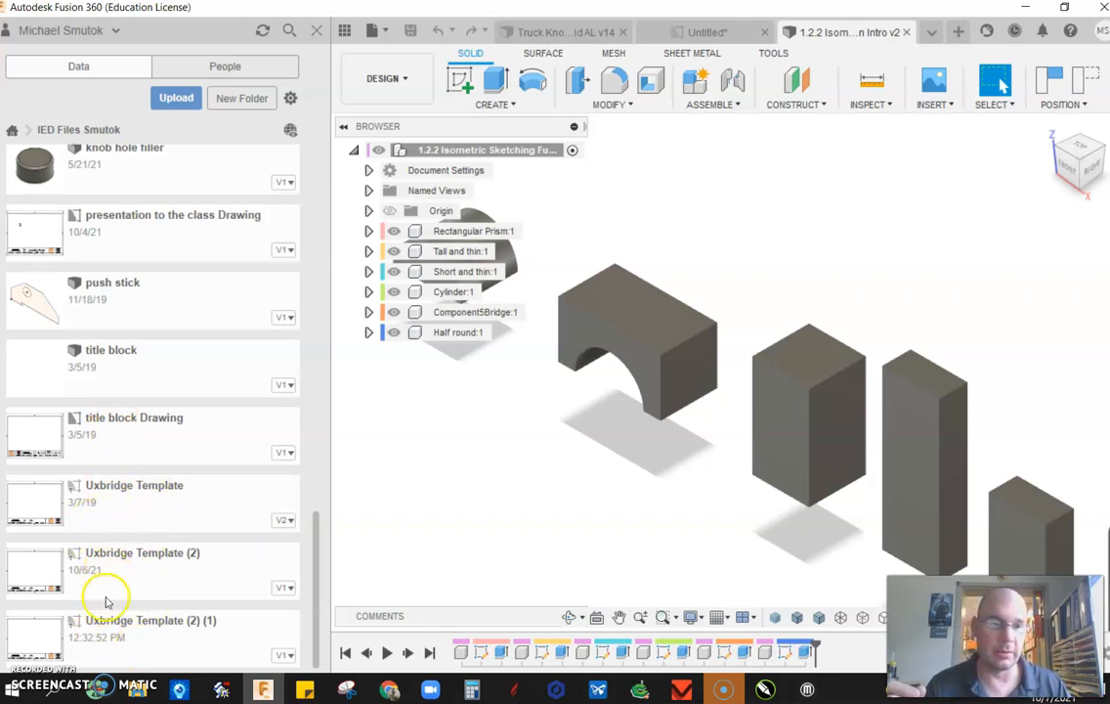
pyautogui.click(315, 31)
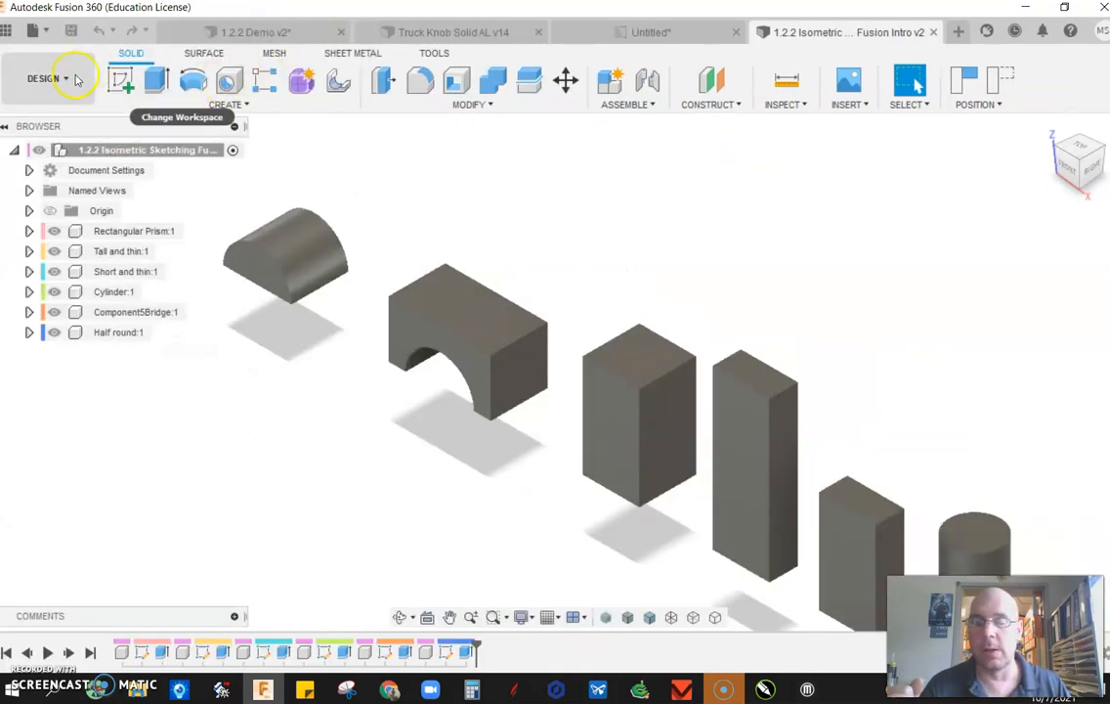
# - Create a new drawing of the full assembly from the design, using the Uxbridge Template
pyautogui.click(66, 82)
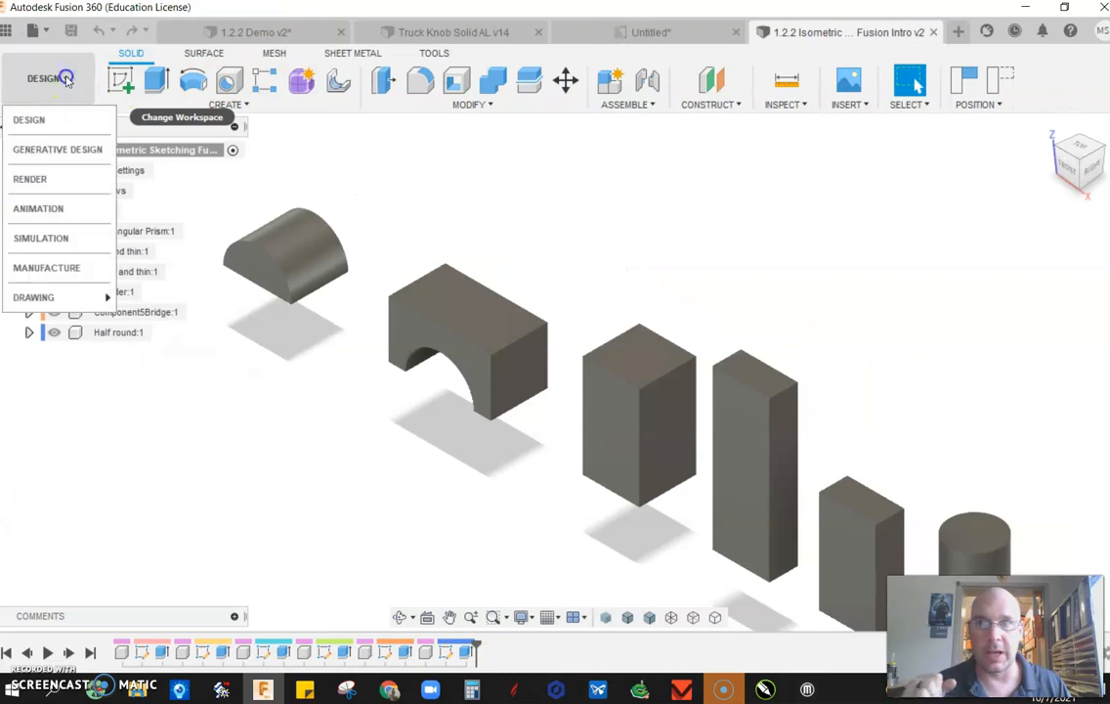
pyautogui.moveTo(39, 299)
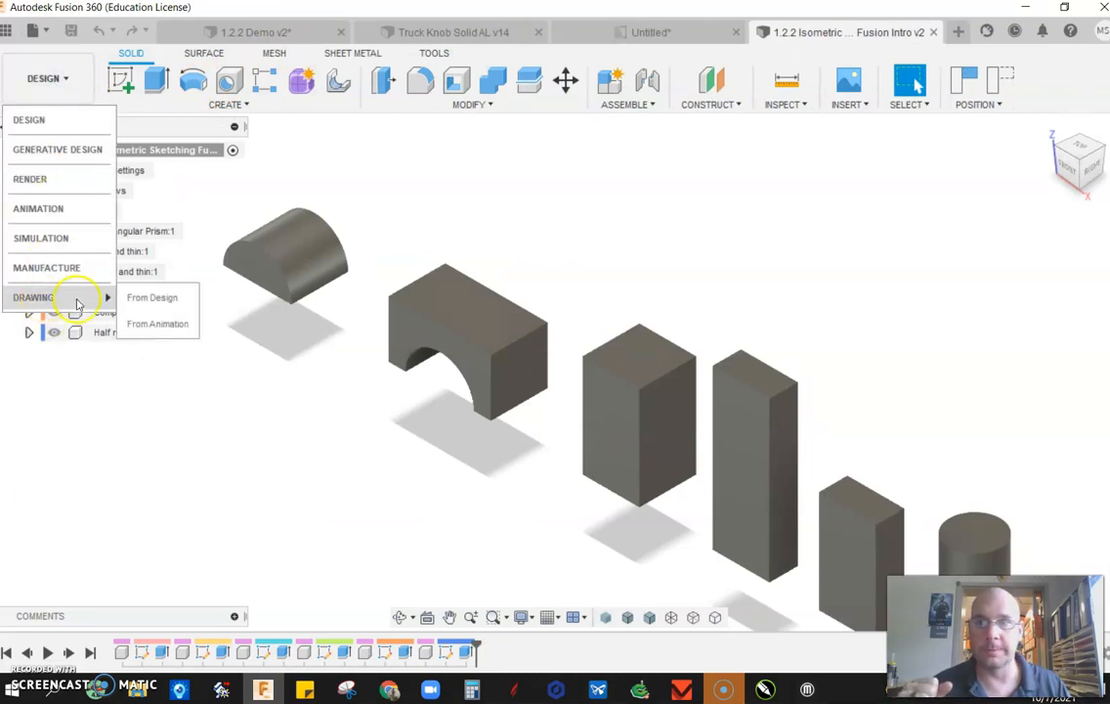
pyautogui.click(152, 298)
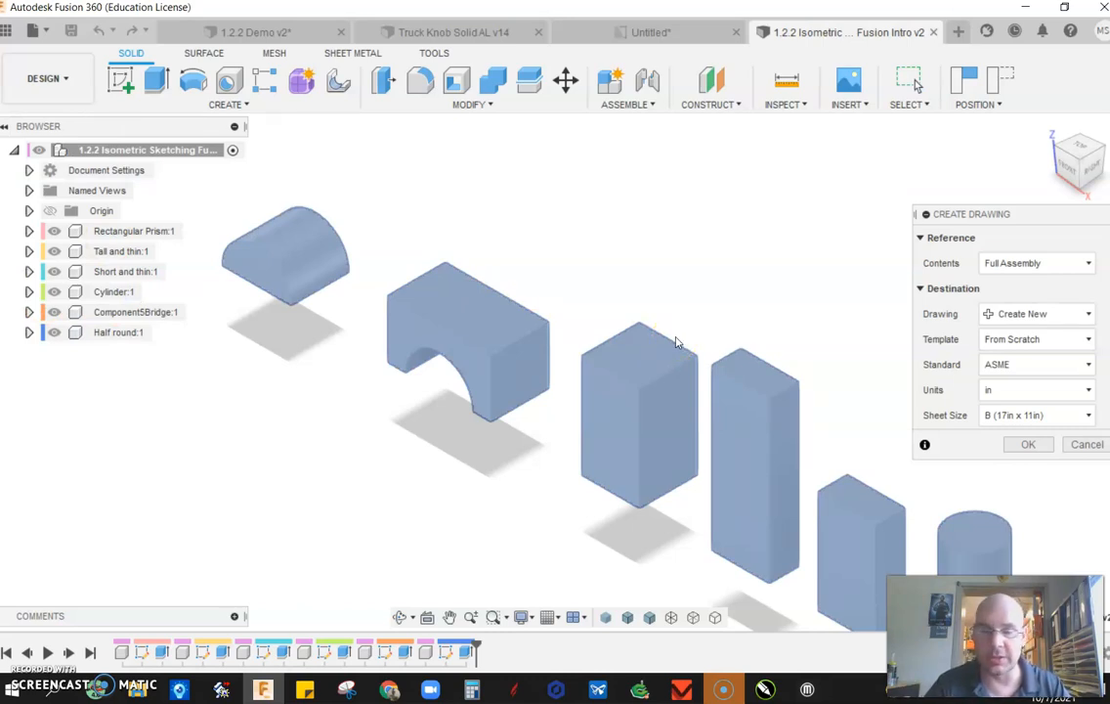
pyautogui.click(1012, 339)
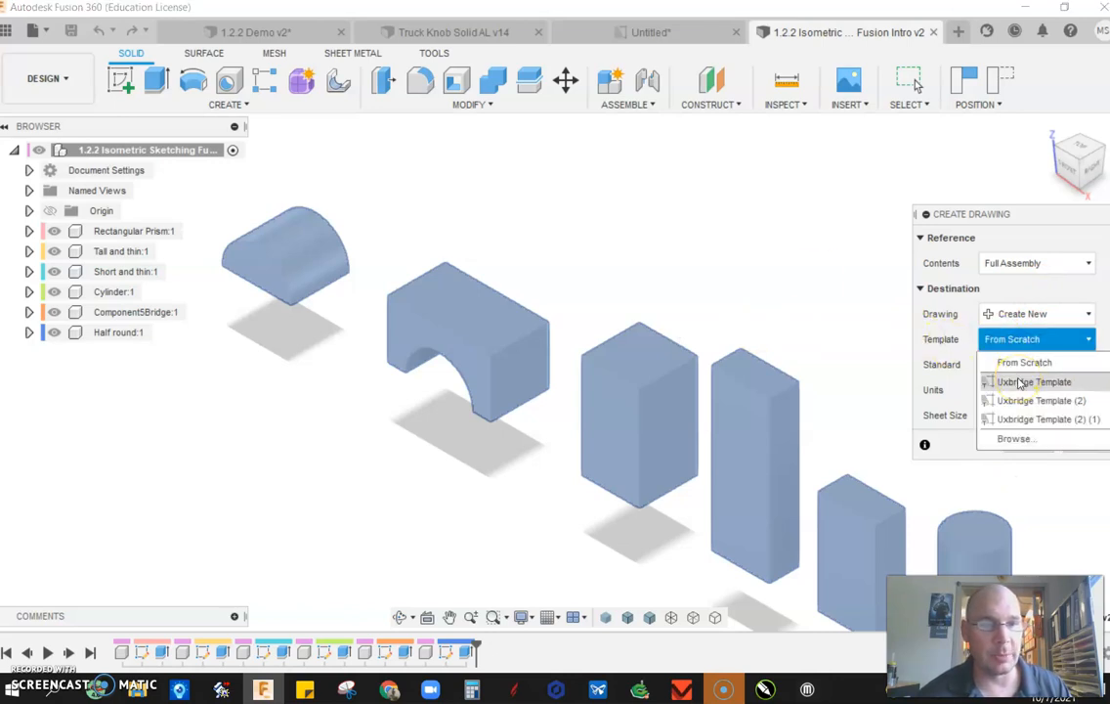
pyautogui.click(1019, 383)
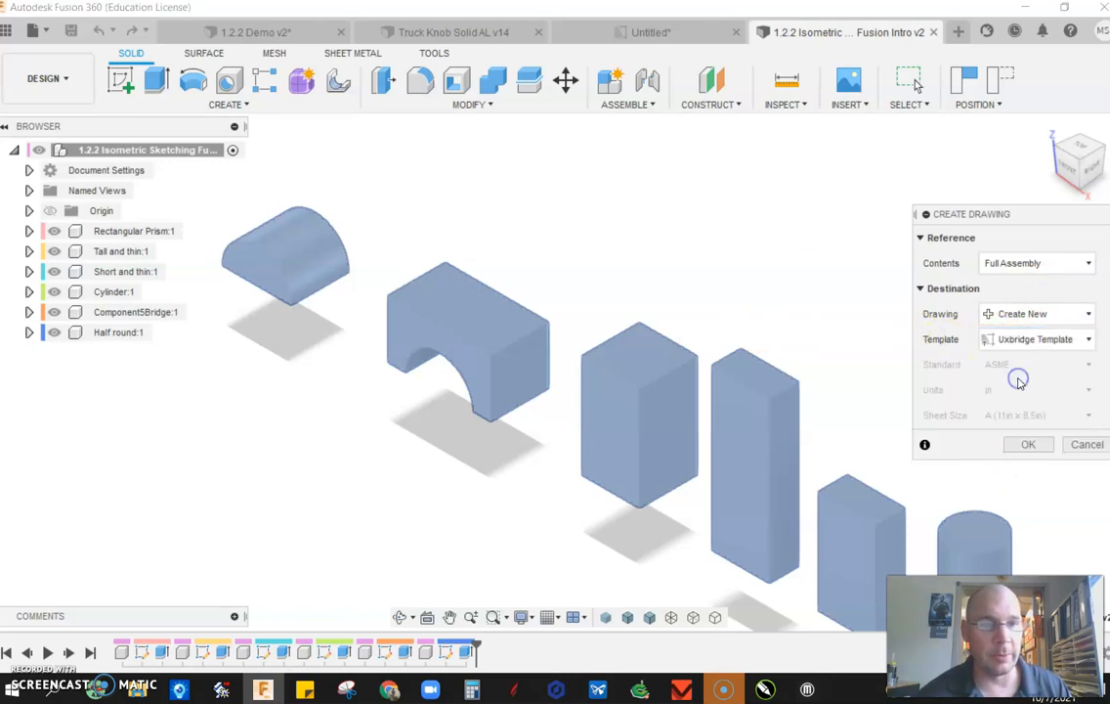
pyautogui.click(1025, 444)
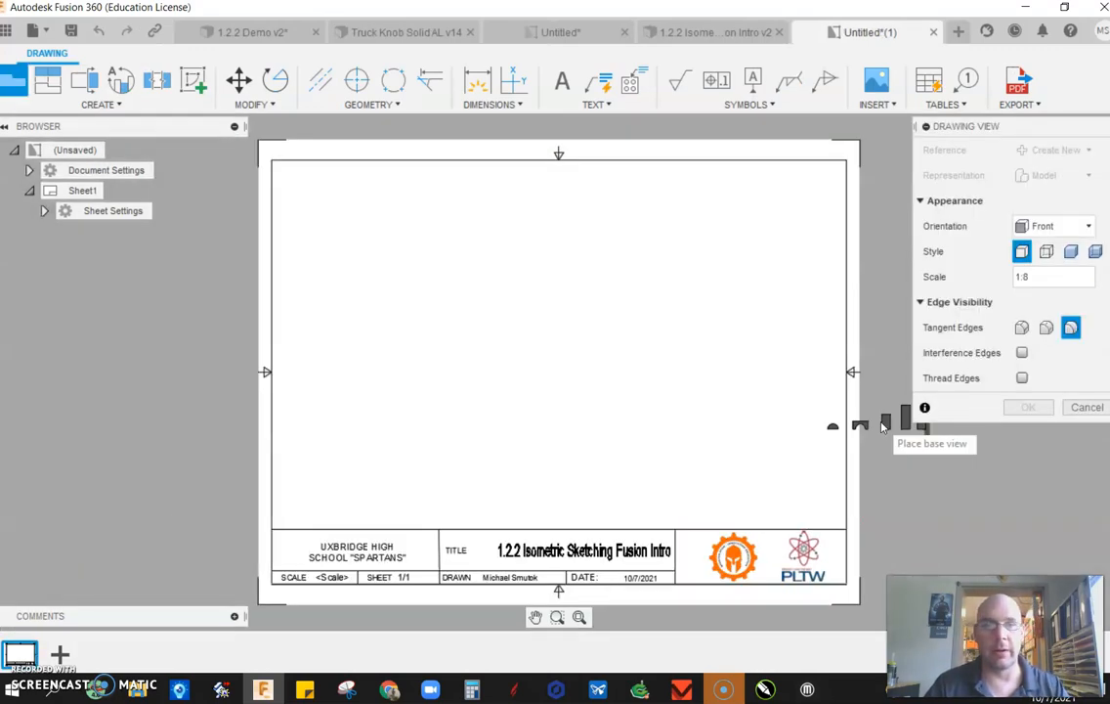
# - Place a front-oriented base view of the assembly on the sheet at 1:1 scale
pyautogui.click(547, 329)
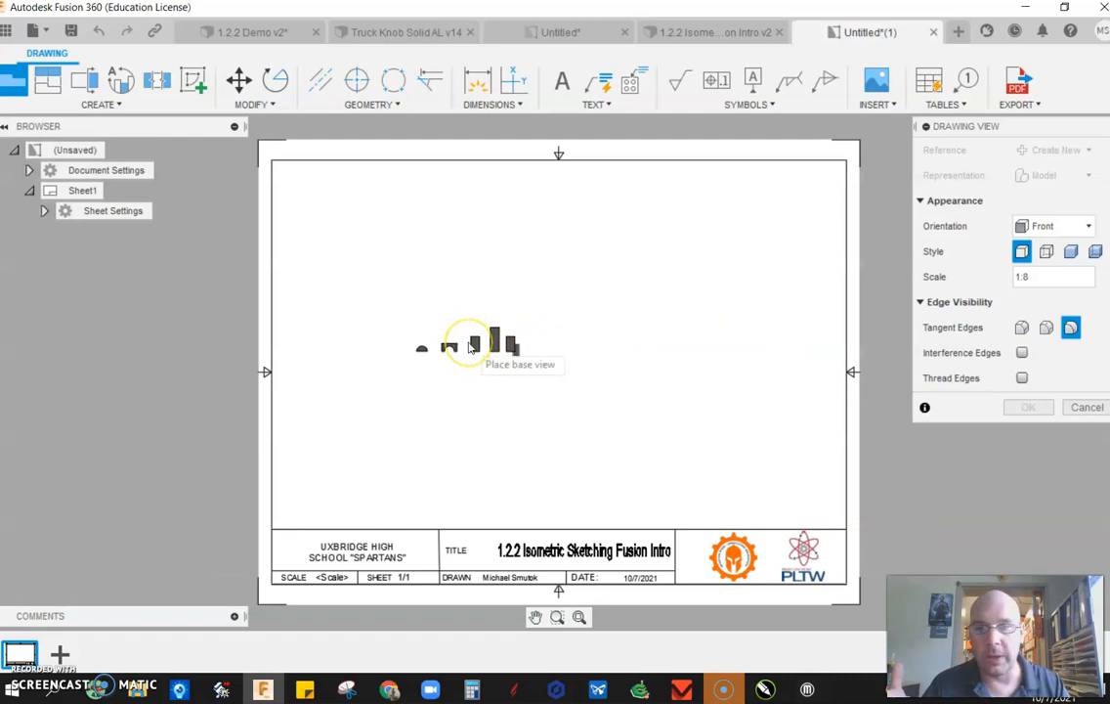
pyautogui.click(498, 309)
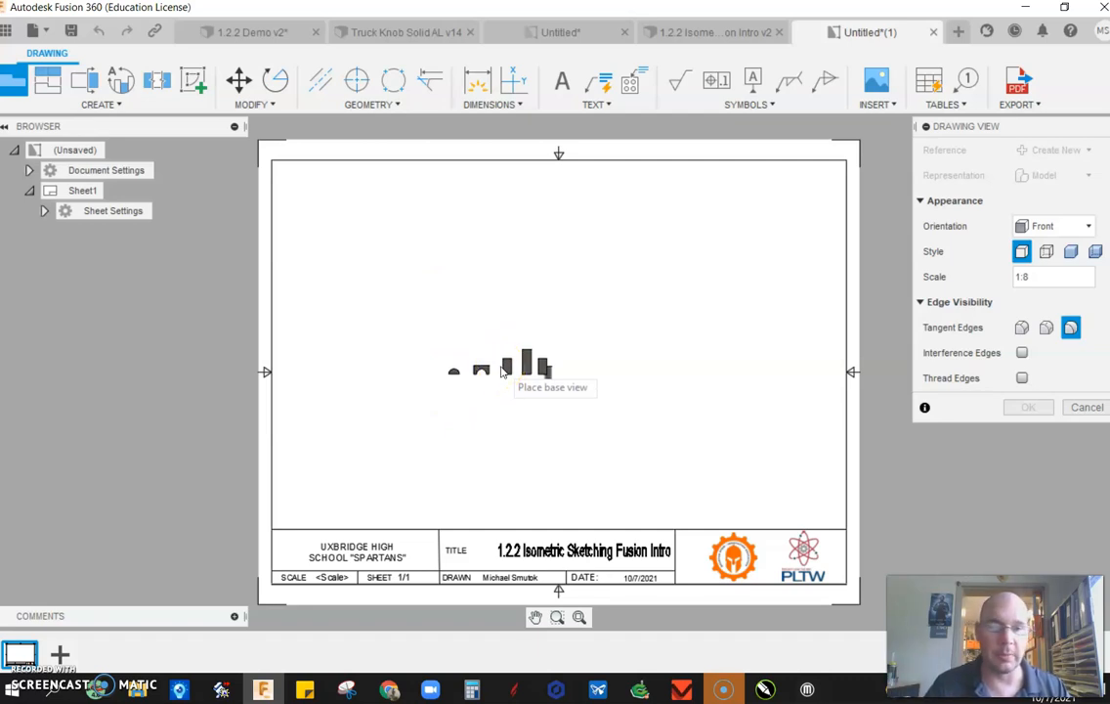
pyautogui.click(571, 352)
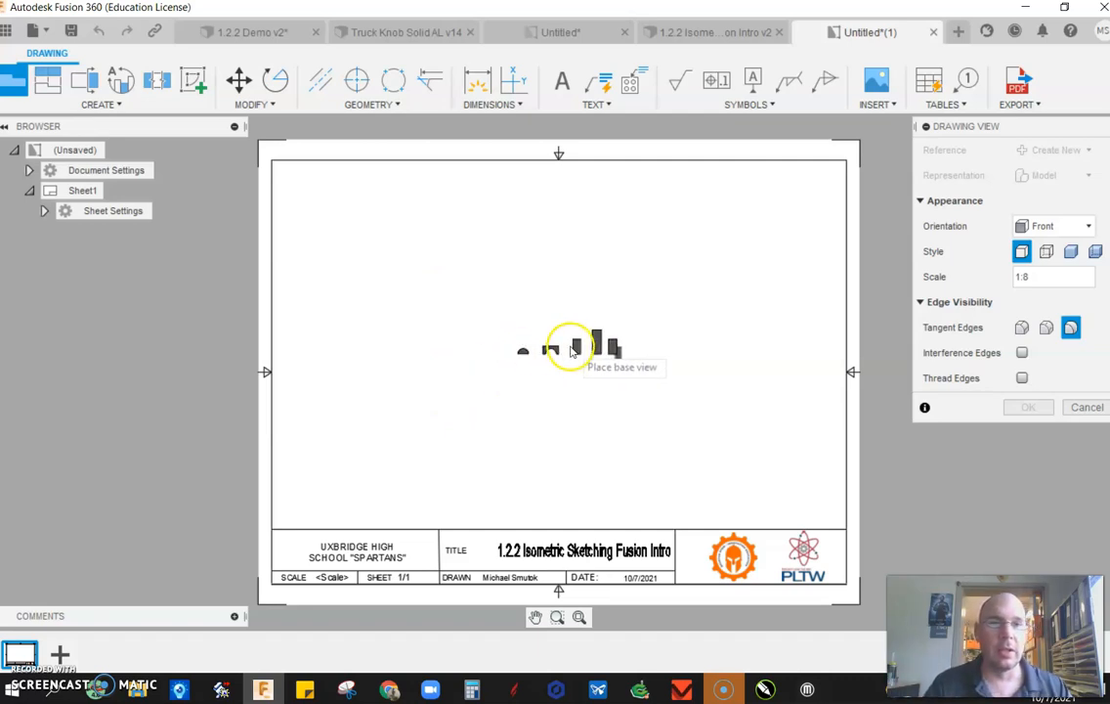
pyautogui.click(495, 358)
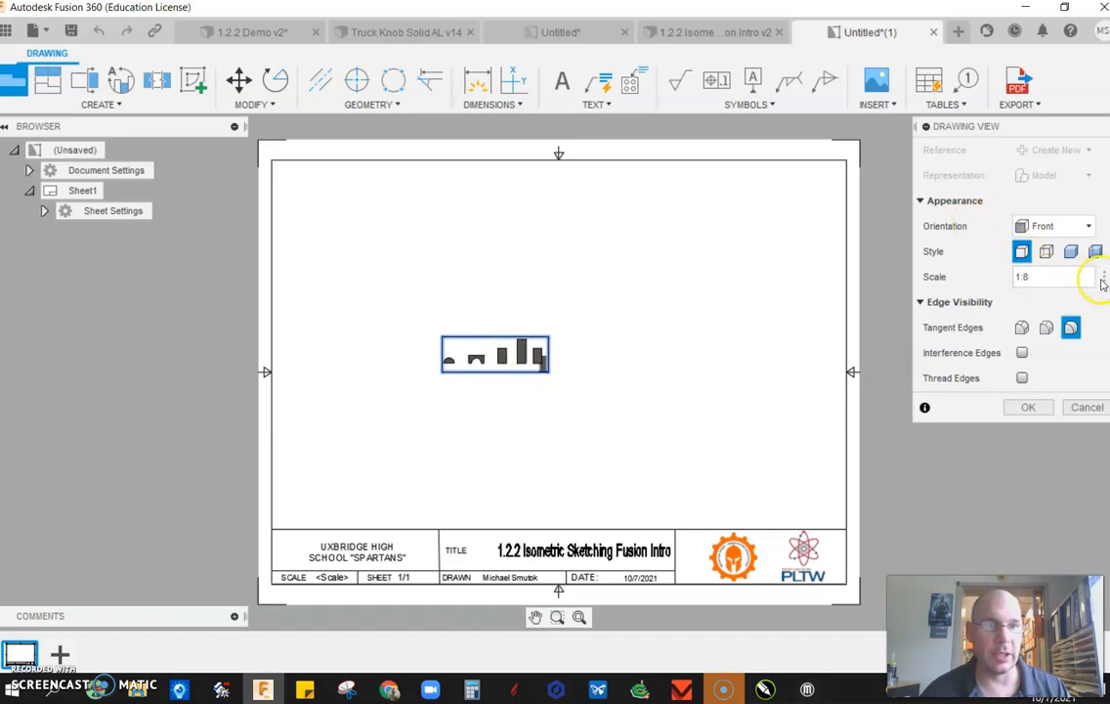
pyautogui.click(1105, 281)
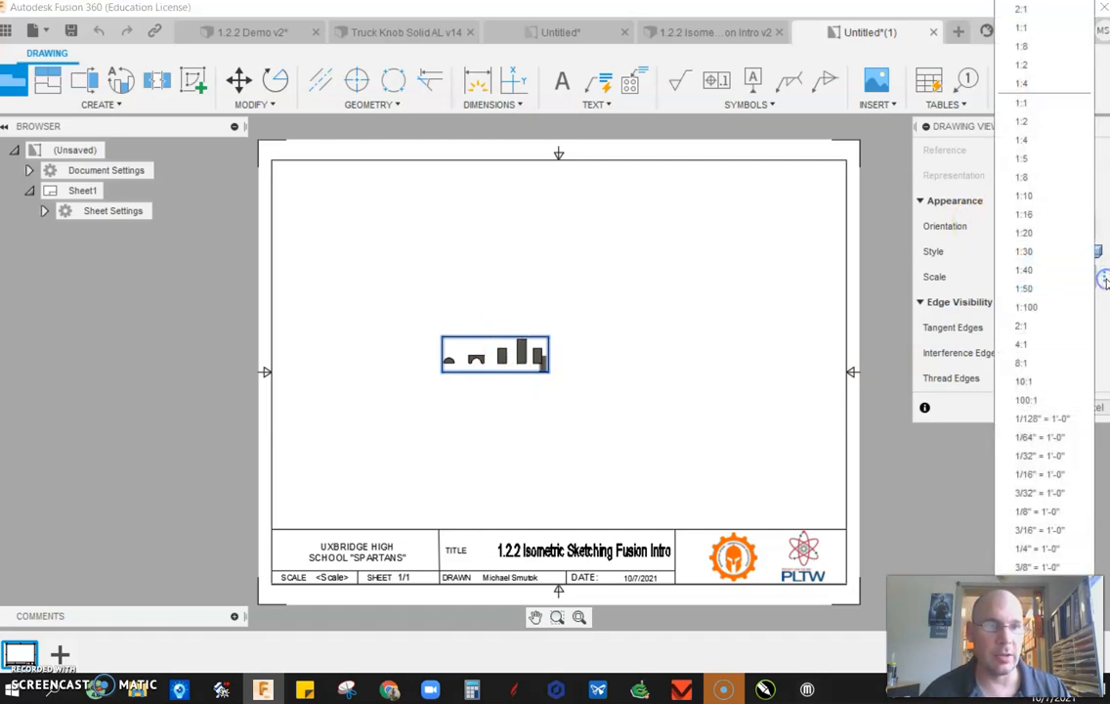
pyautogui.click(1077, 104)
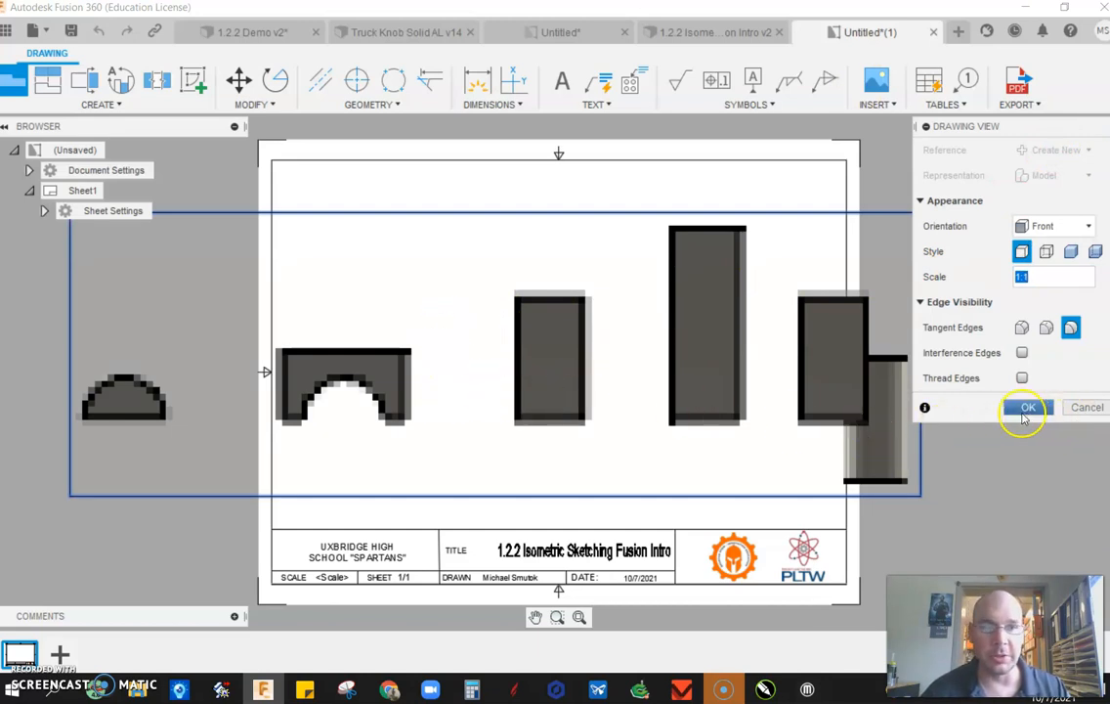
pyautogui.click(1023, 410)
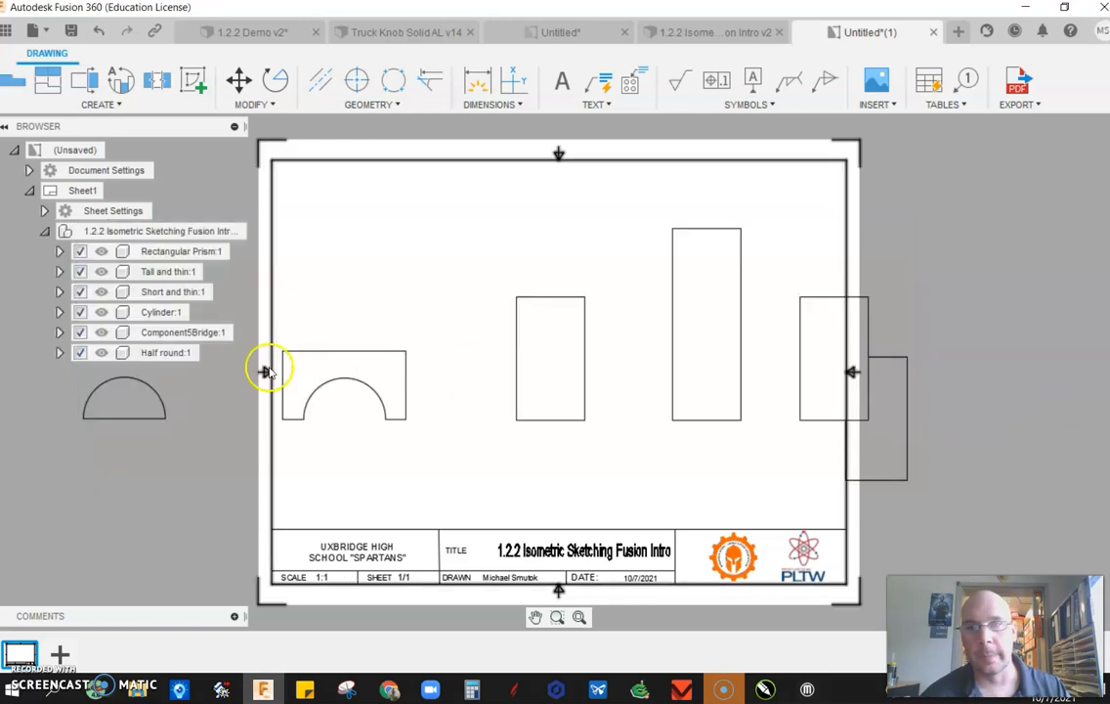
# - Hide Half round, Component5Bridge, Cylinder, Short and thin, and Tall and thin in the base view, leaving only Rectangular Prism
pyautogui.scroll(-1, 365, 322)
pyautogui.moveTo(370, 321); pyautogui.dragTo(503, 324, button='middle')
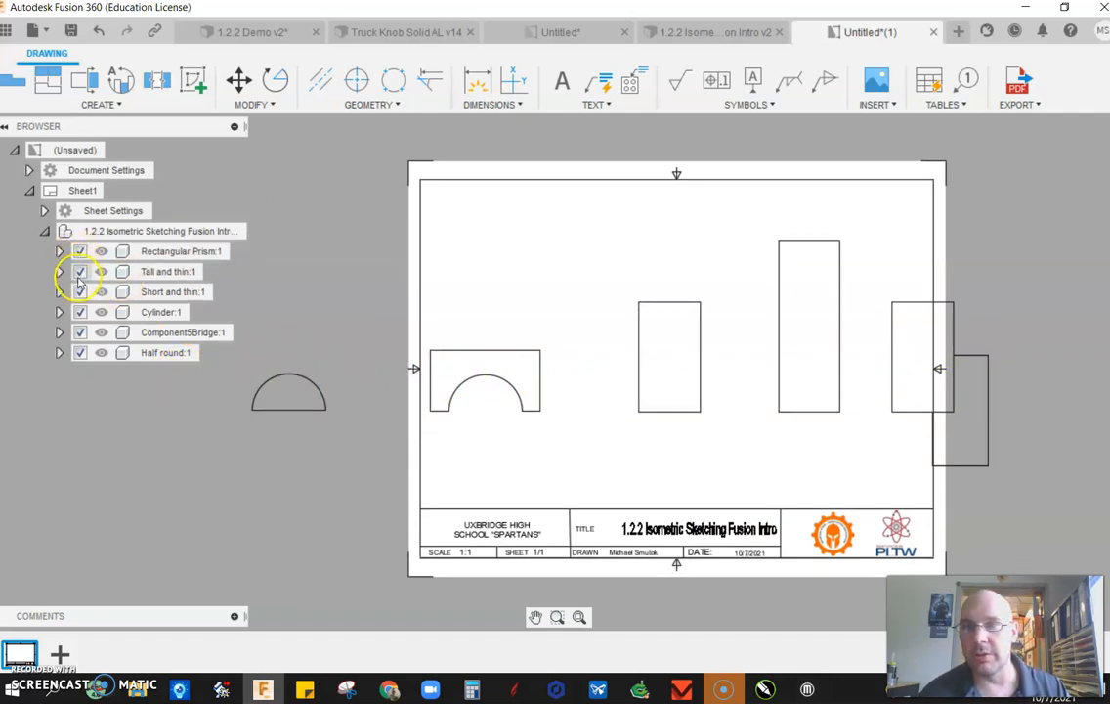
pyautogui.click(109, 358)
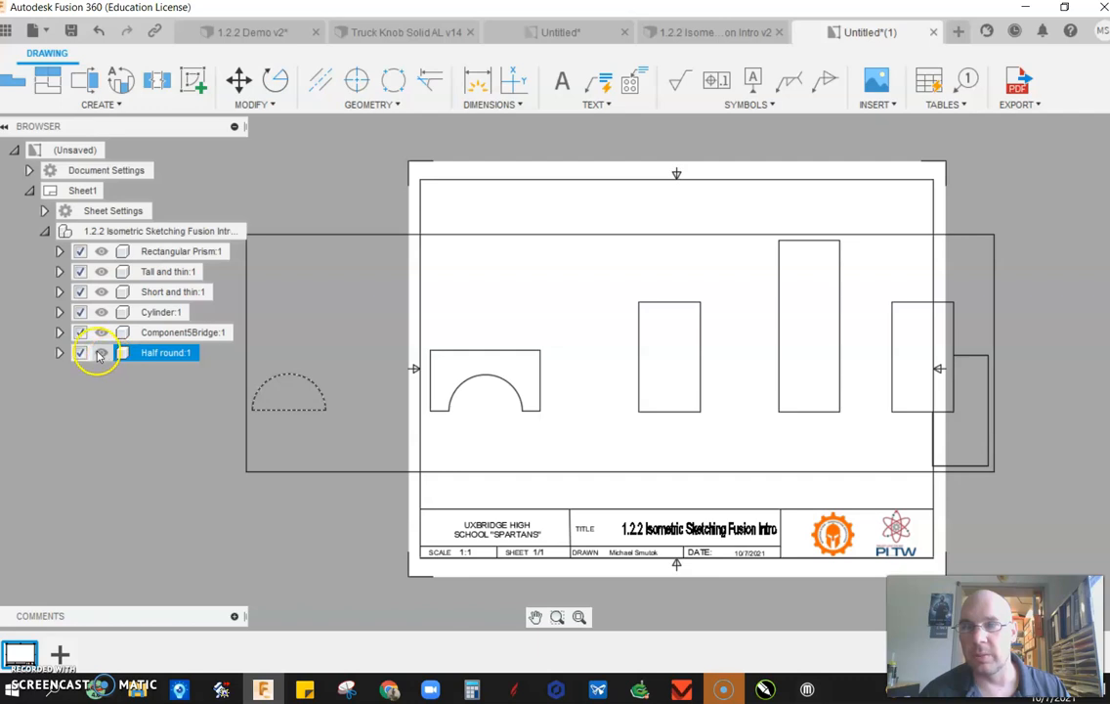
pyautogui.click(99, 332)
pyautogui.click(99, 312)
pyautogui.click(102, 291)
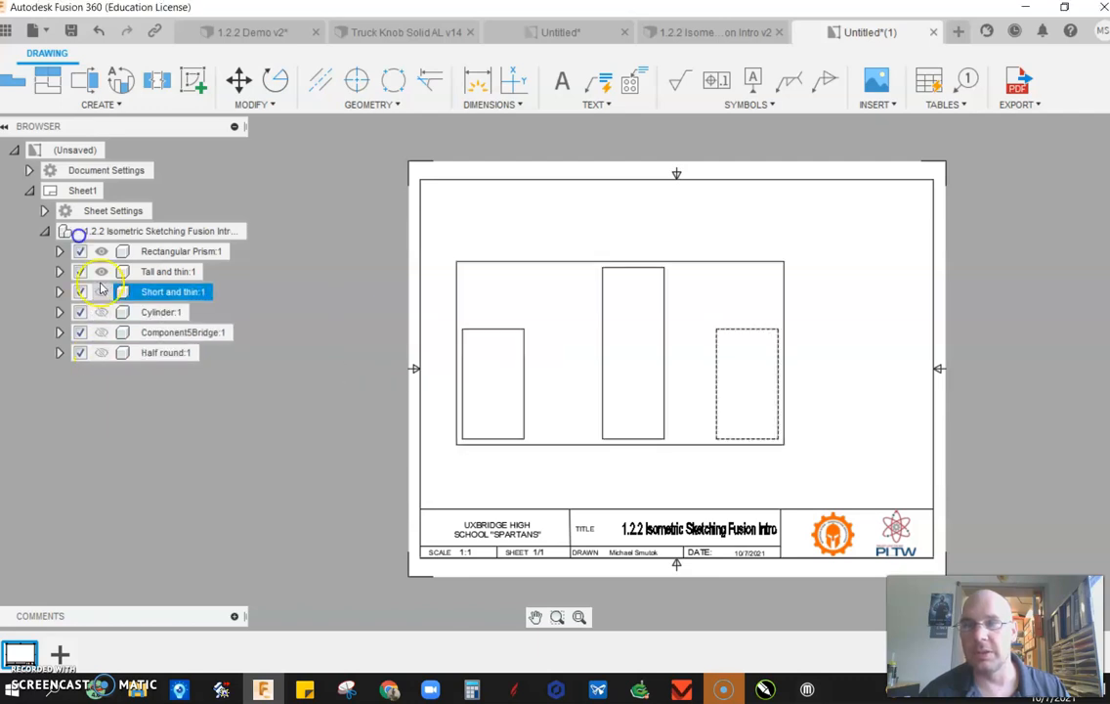
pyautogui.click(101, 273)
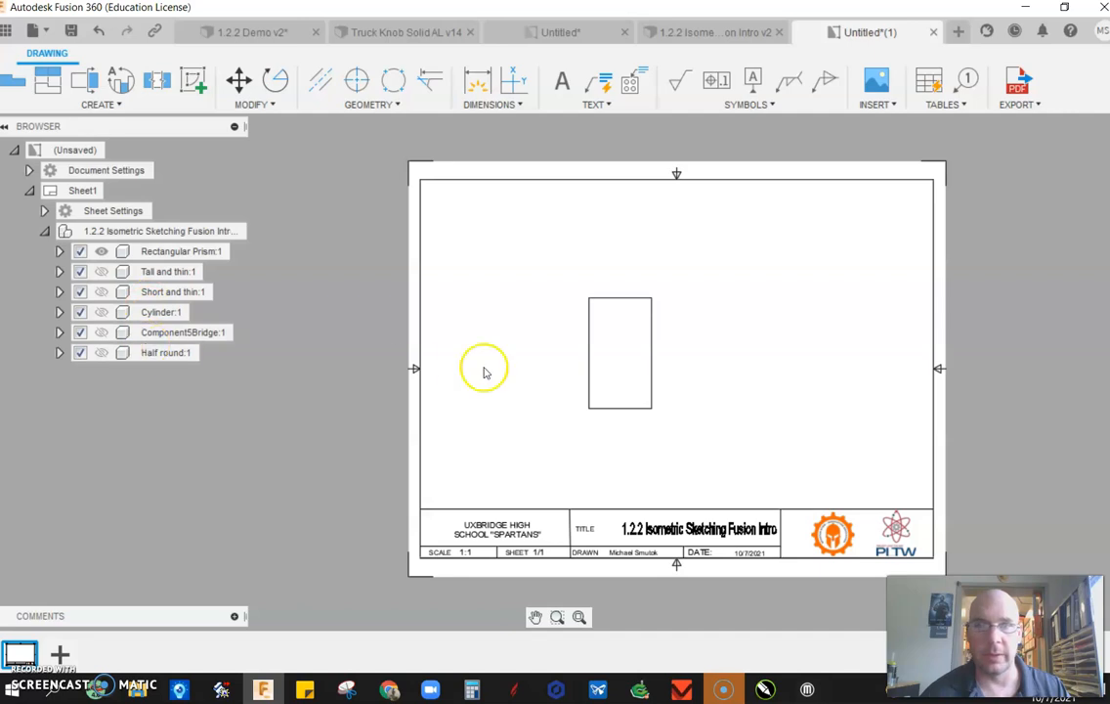
# - Move the rectangular prism's front view to the lower-left area of the drawing sheet
pyautogui.click(622, 347)
pyautogui.press('m')
pyautogui.click(622, 347)
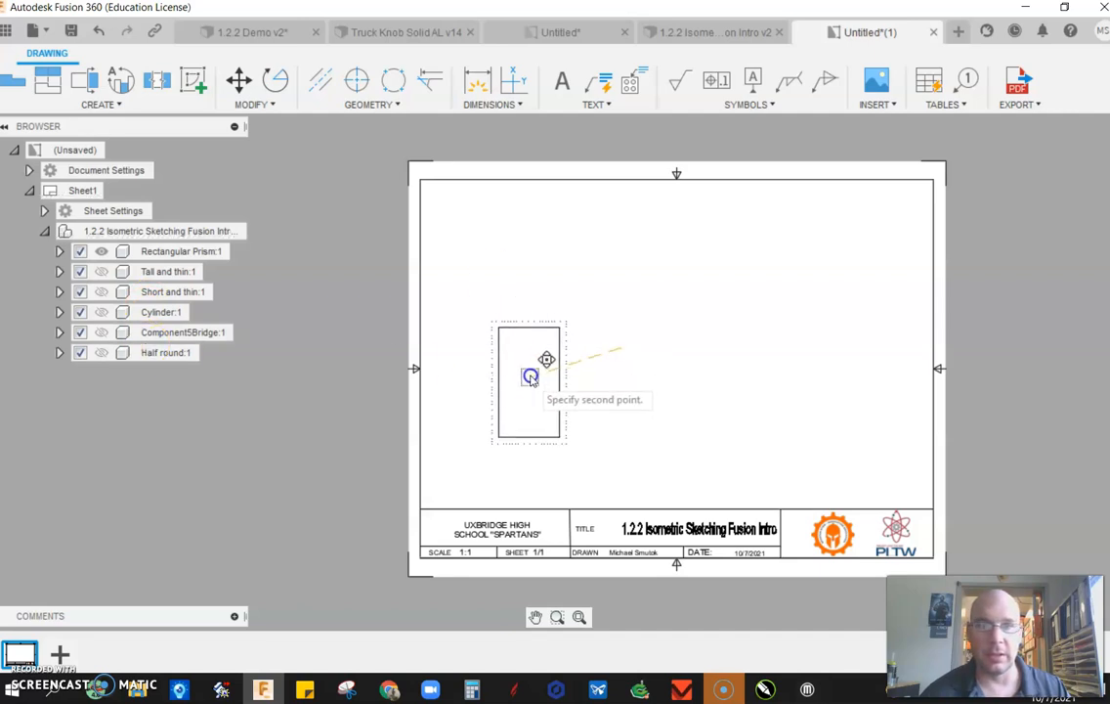
pyautogui.click(528, 411)
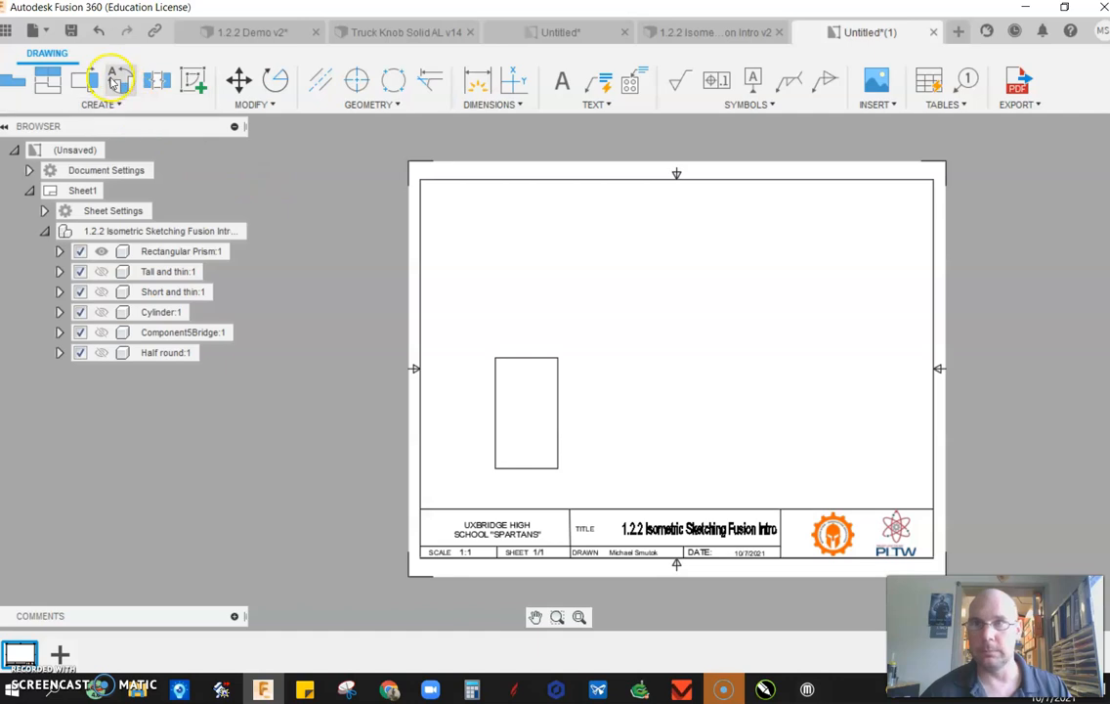
# - Project a top view, a right side view and an isometric view from the prism's front view
pyautogui.click(57, 76)
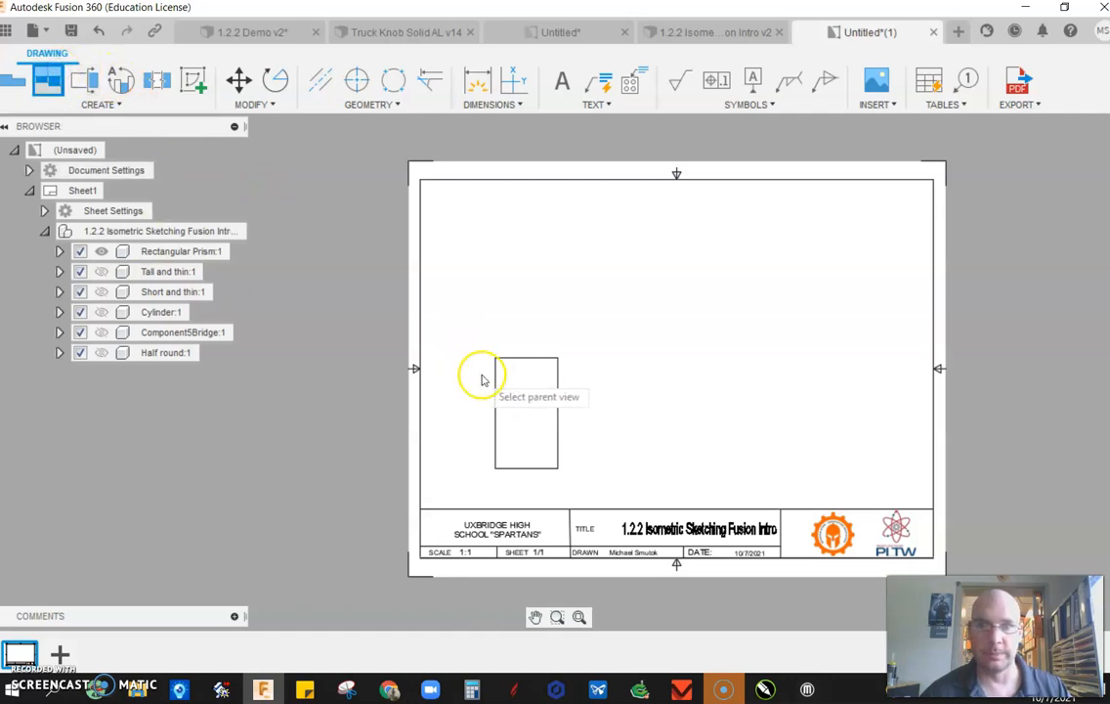
pyautogui.click(517, 388)
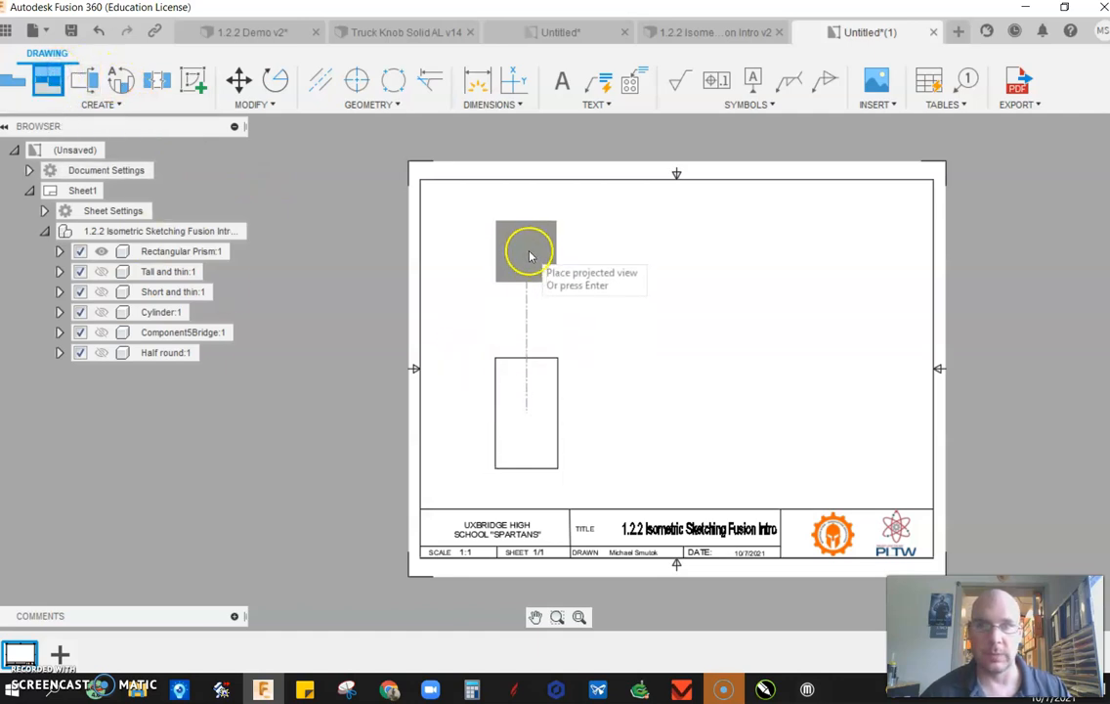
pyautogui.click(528, 255)
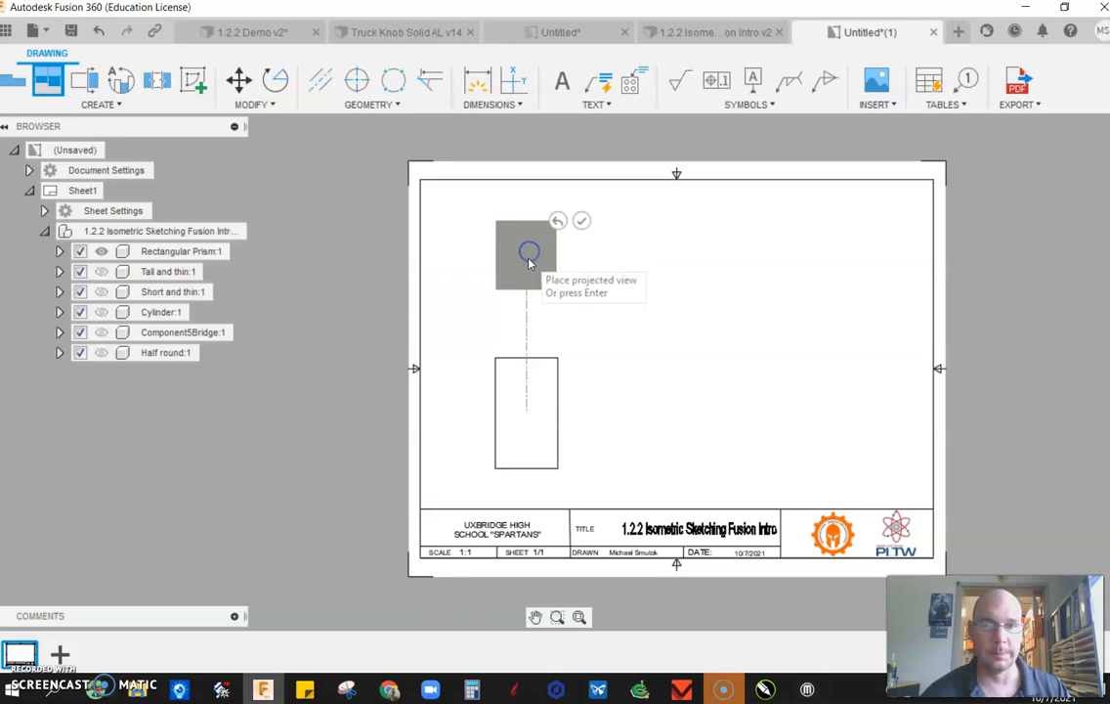
pyautogui.click(739, 432)
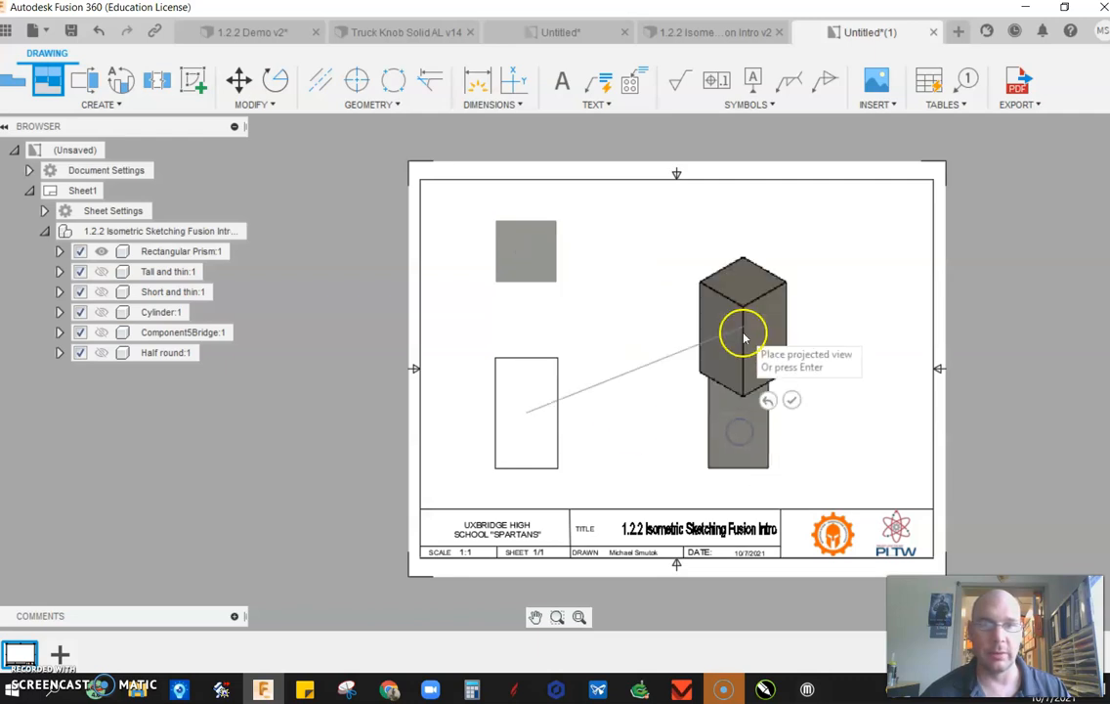
pyautogui.click(747, 263)
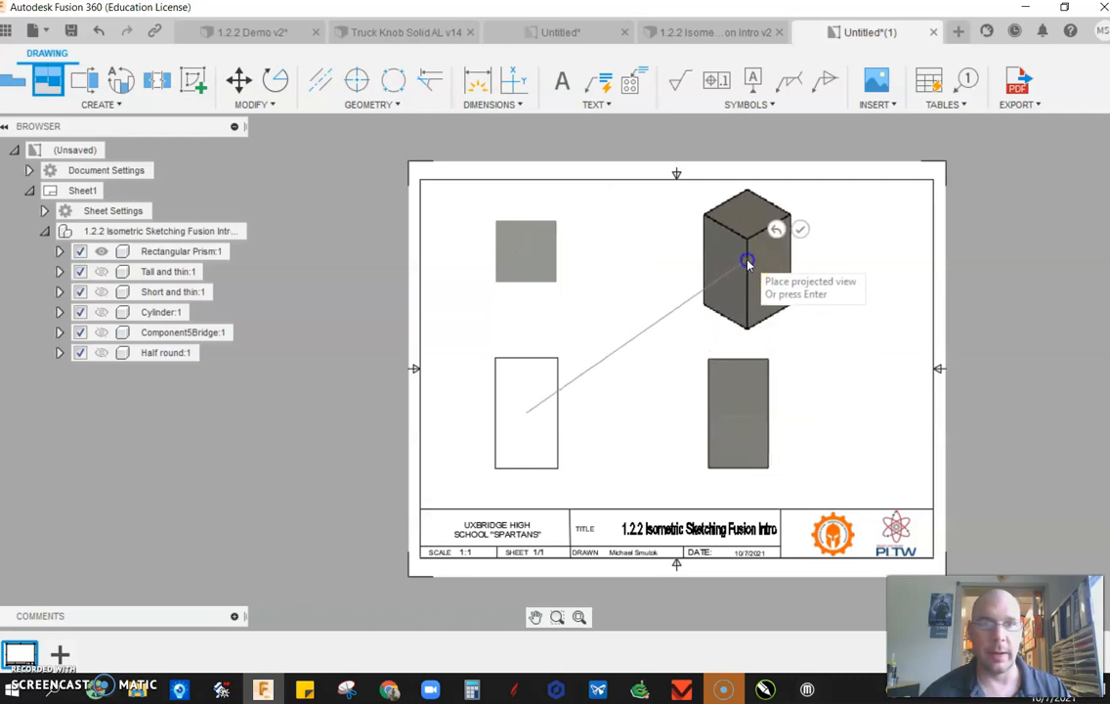
pyautogui.click(792, 231)
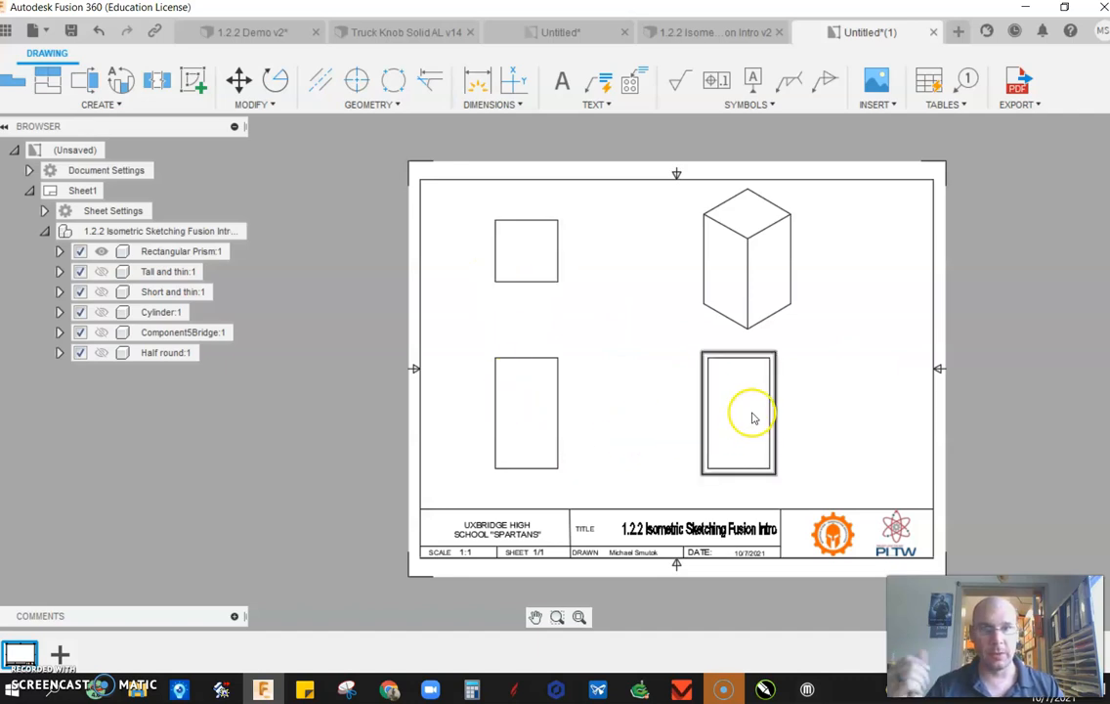
# - Edit the isometric view of the rectangular prism to use the shaded style
pyautogui.rightClick(748, 264)
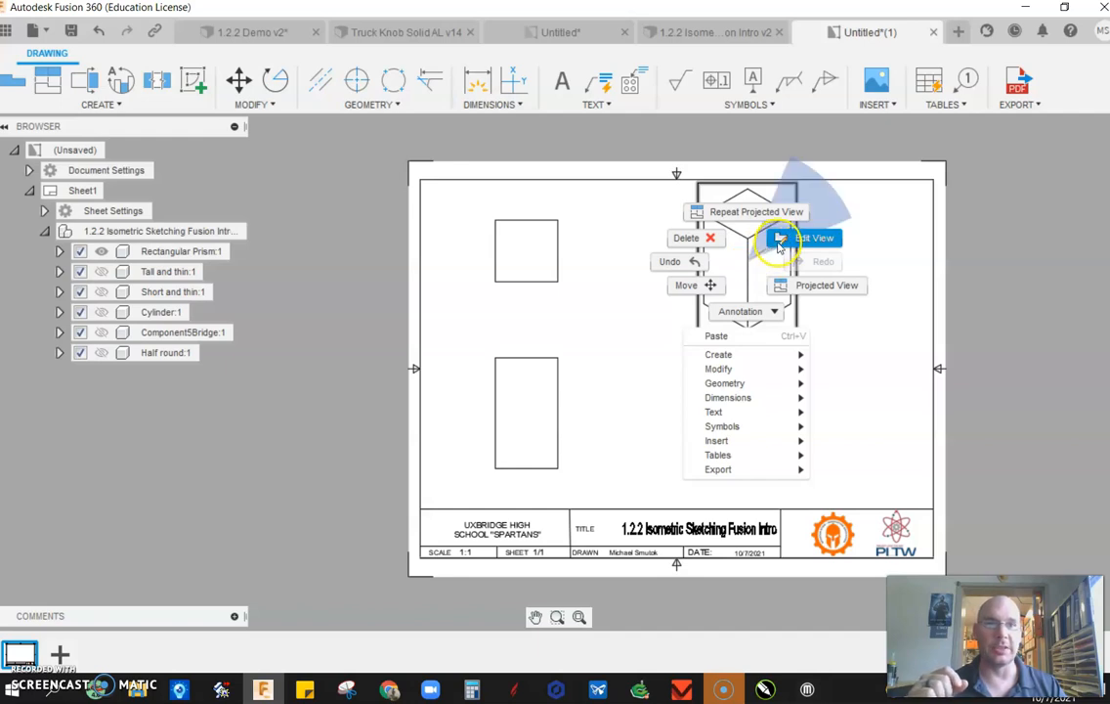
pyautogui.click(779, 239)
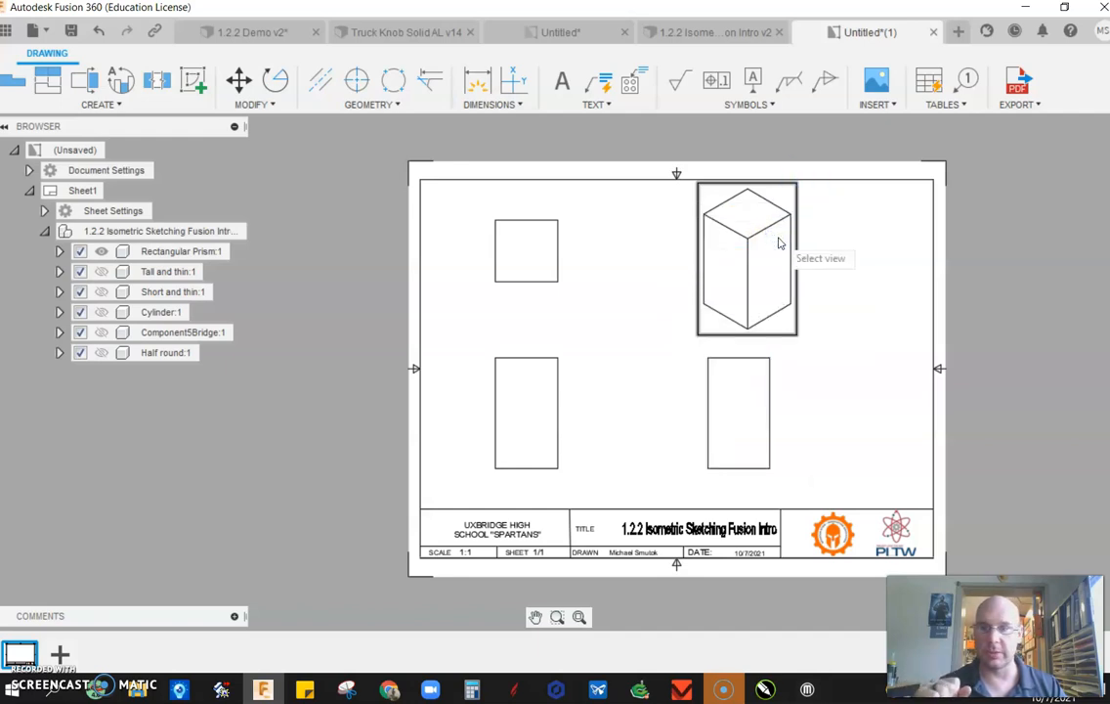
pyautogui.click(779, 243)
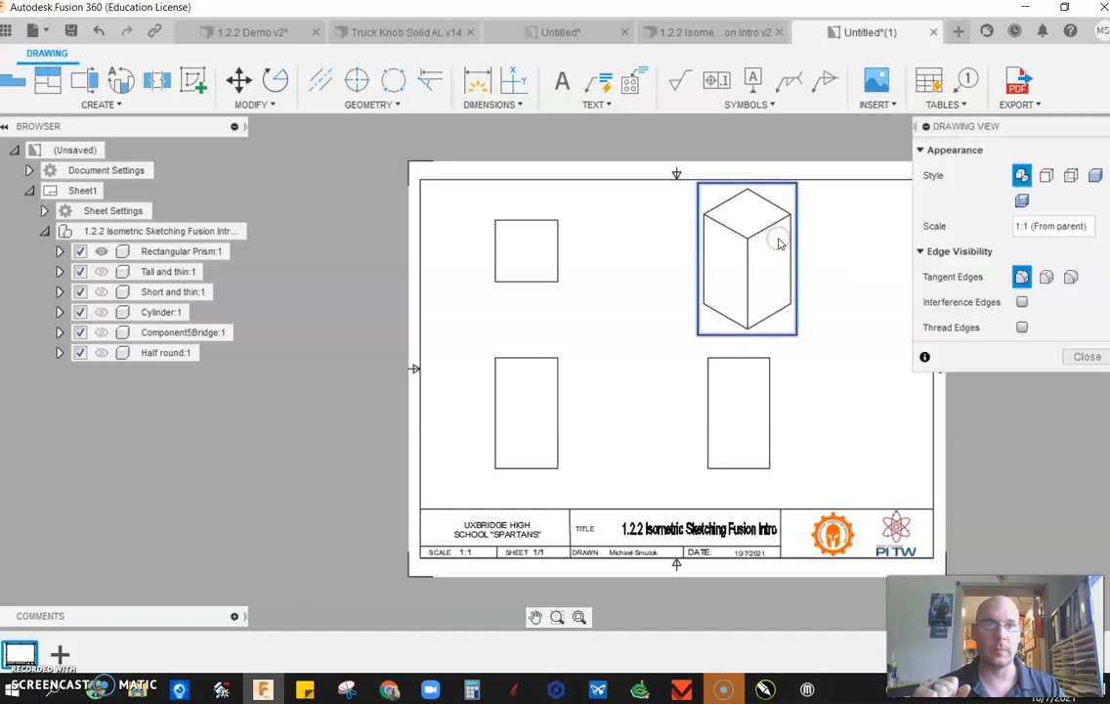
pyautogui.click(1095, 176)
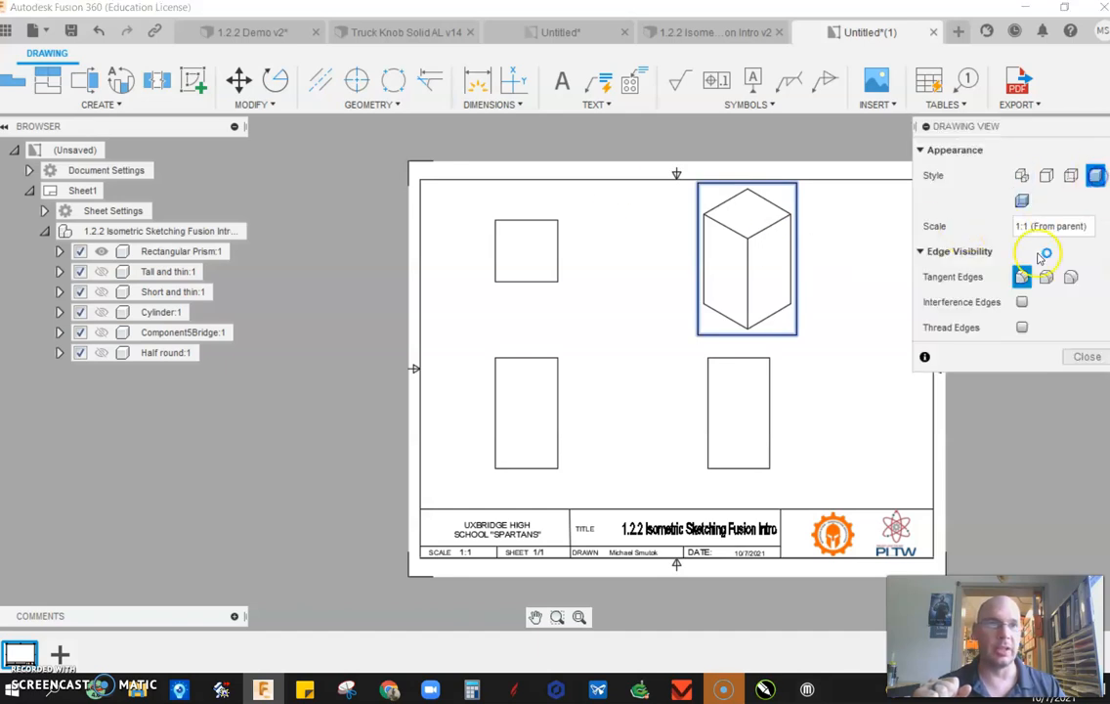
pyautogui.click(1093, 358)
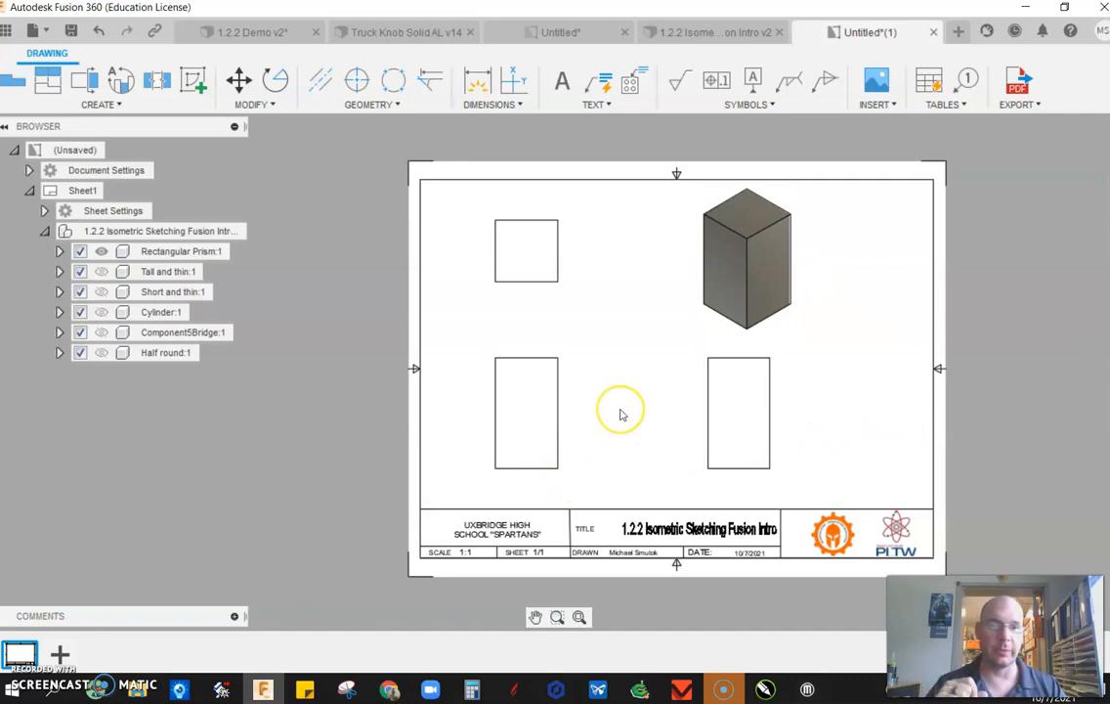
# - Dimension the height of the prism's front view and the width and depth of its top view
pyautogui.click(477, 88)
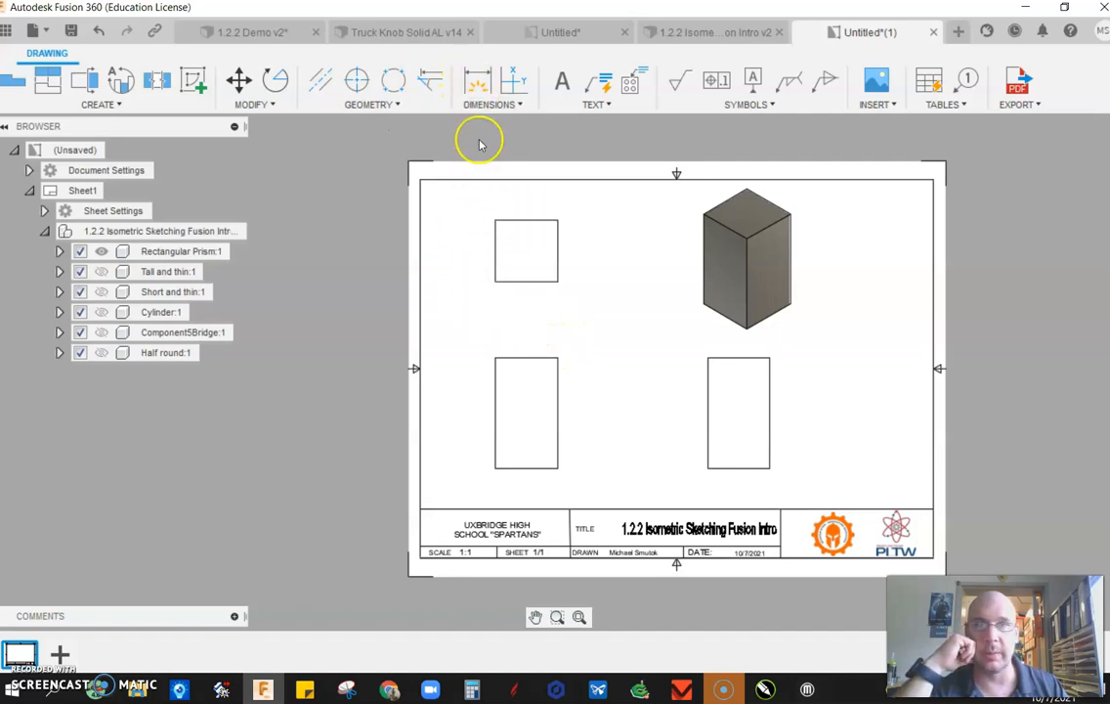
pyautogui.click(476, 84)
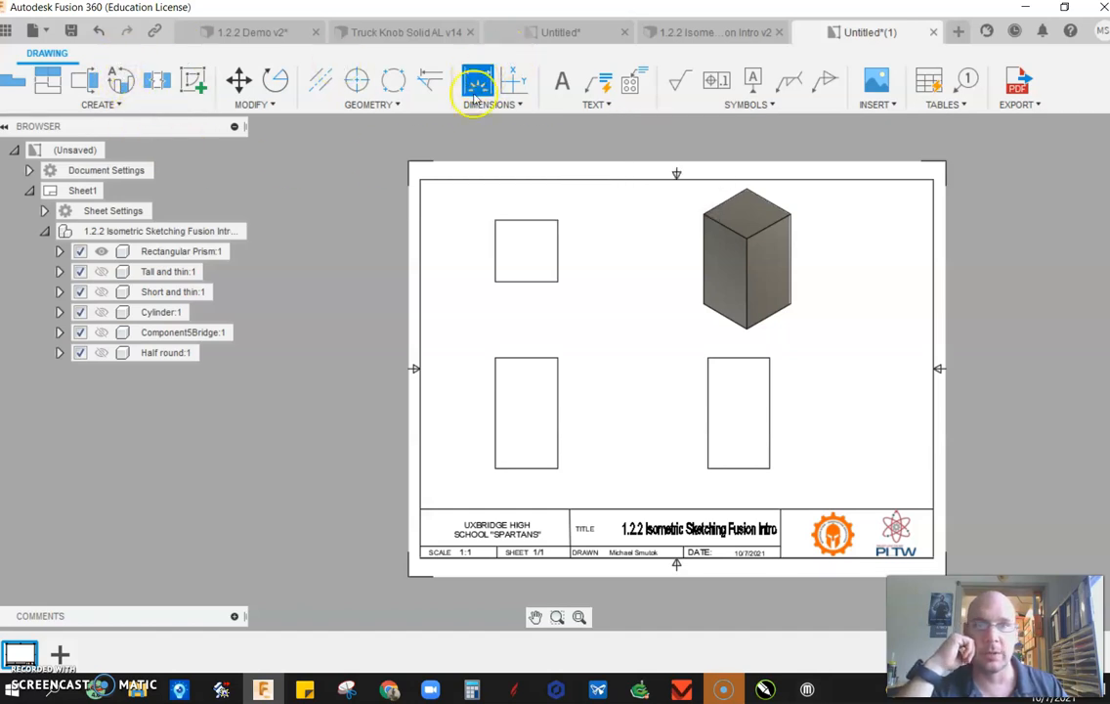
pyautogui.click(558, 423)
pyautogui.click(587, 421)
pyautogui.click(542, 280)
pyautogui.click(530, 314)
pyautogui.click(559, 252)
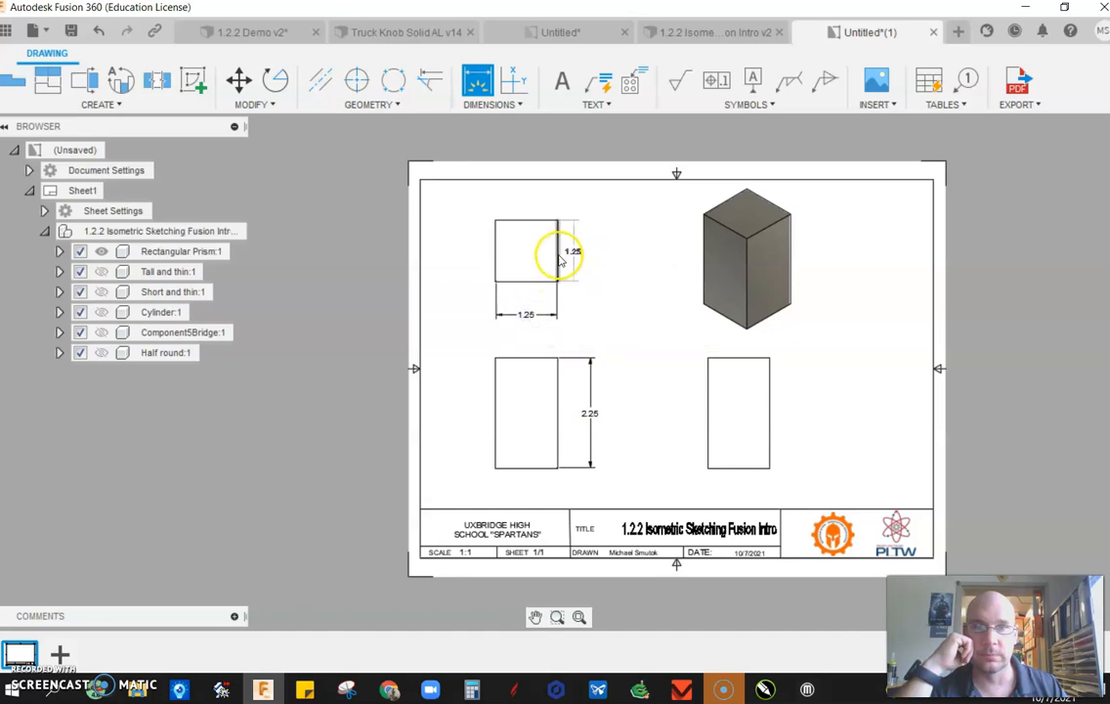
pyautogui.click(586, 253)
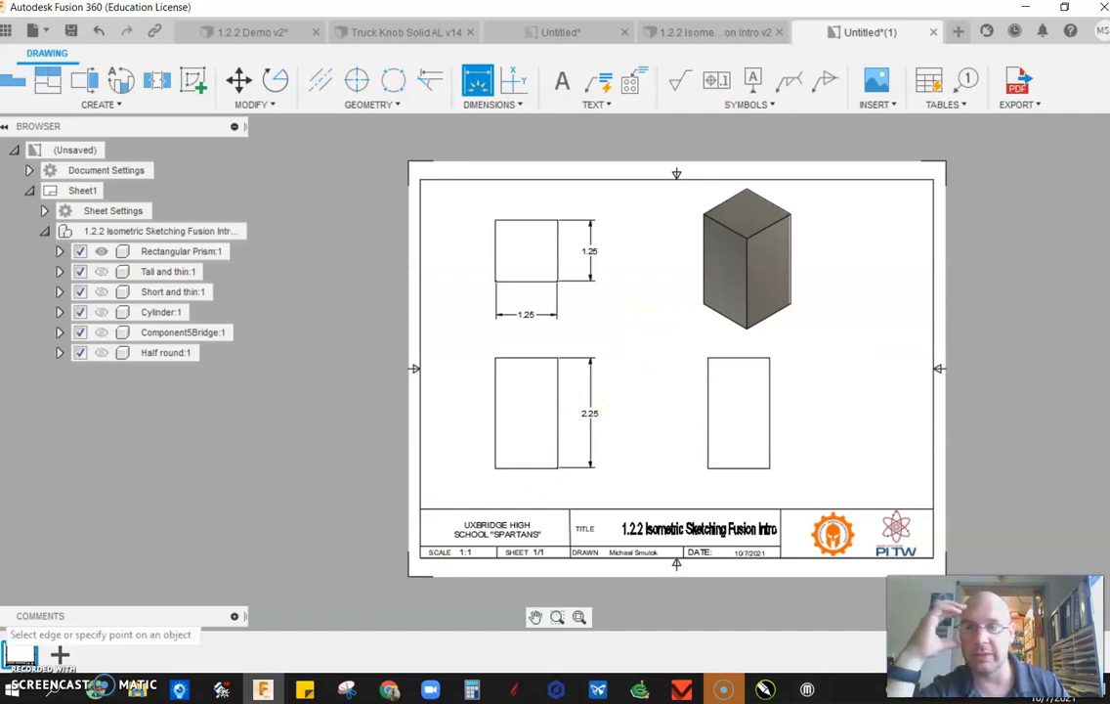
# - Add a second sheet and place a front-oriented base view of the assembly on it at 1:1 scale
pyautogui.click(62, 658)
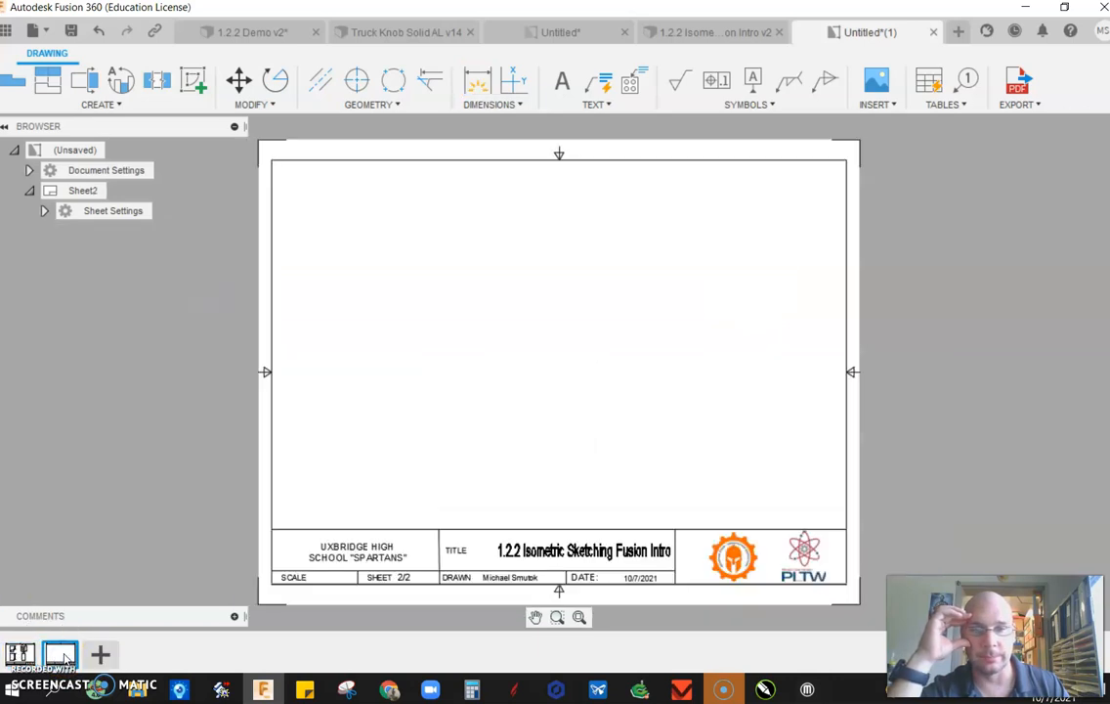
pyautogui.click(65, 653)
pyautogui.click(24, 78)
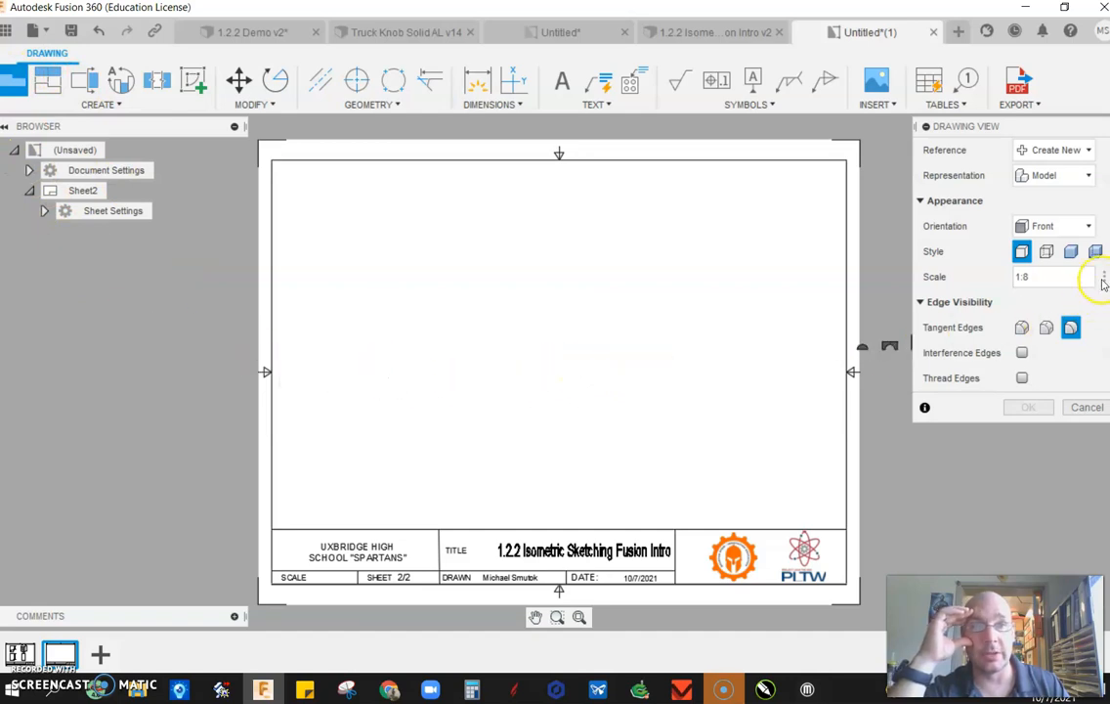
pyautogui.click(1106, 279)
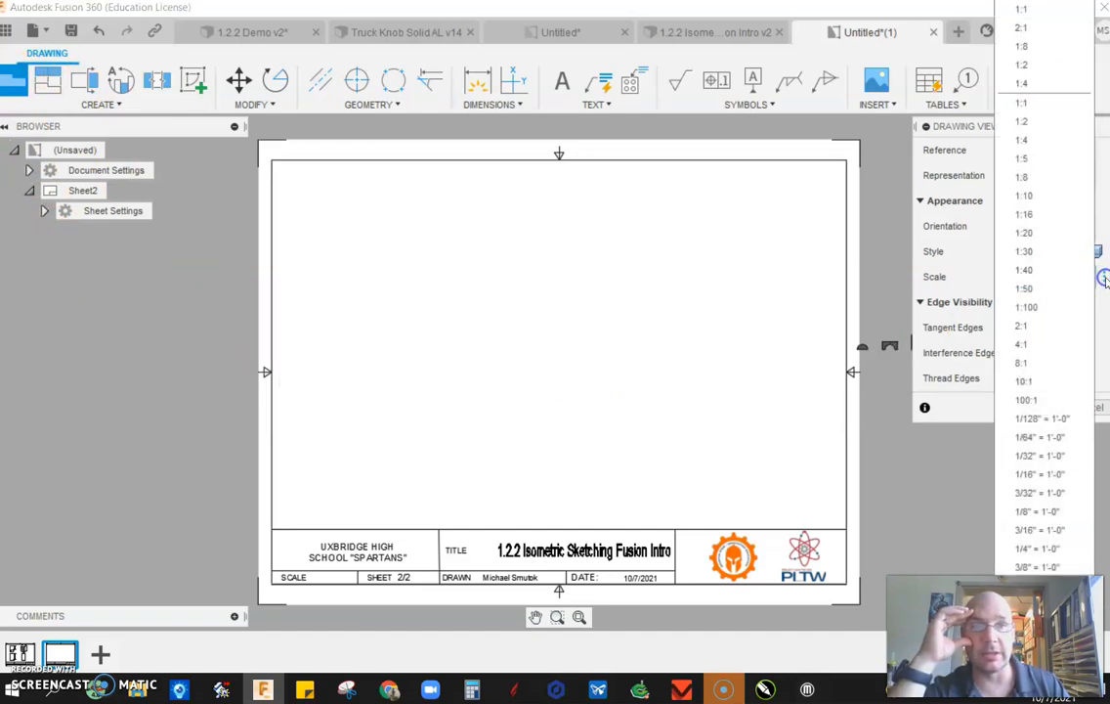
pyautogui.click(1063, 104)
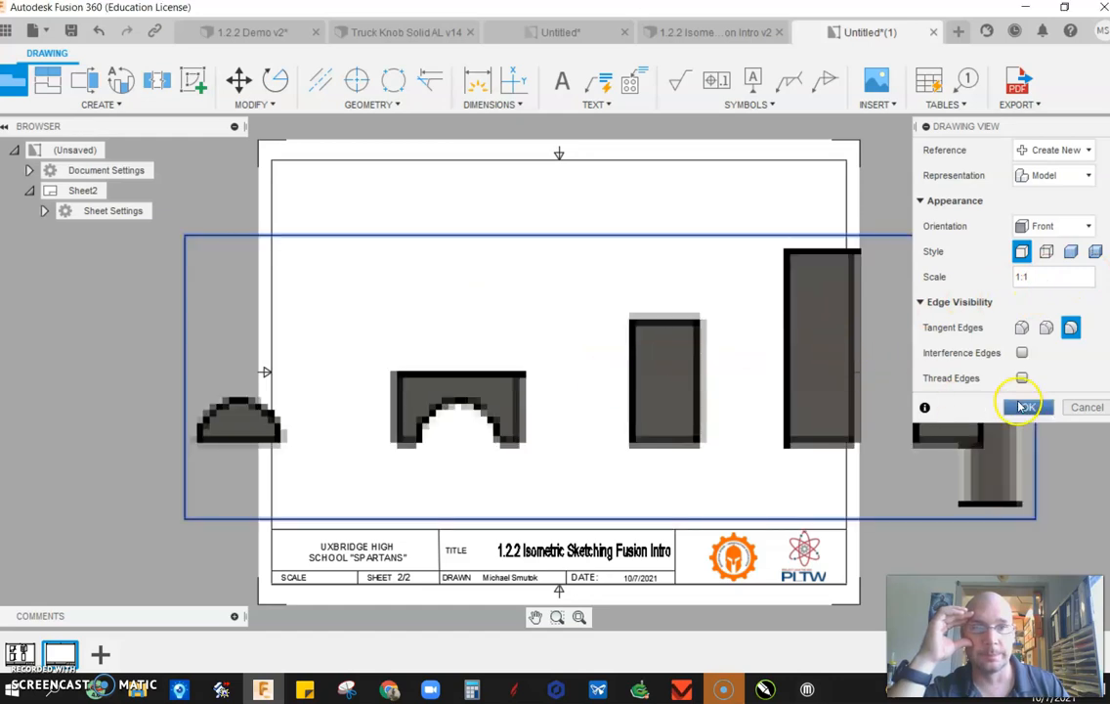
pyautogui.click(1022, 405)
# - Hide Rectangular Prism, Short and thin, Cylinder, Component5Bridge and Half round on Sheet2, leaving only Tall and thin
pyautogui.click(105, 275)
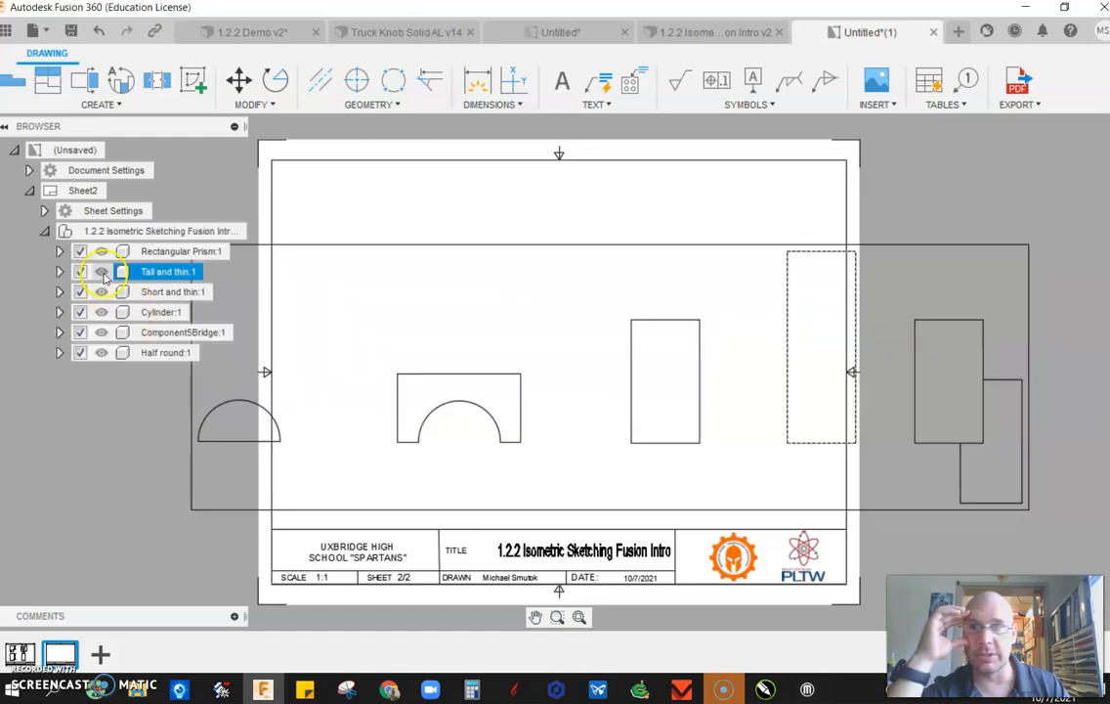
pyautogui.click(102, 252)
pyautogui.click(102, 291)
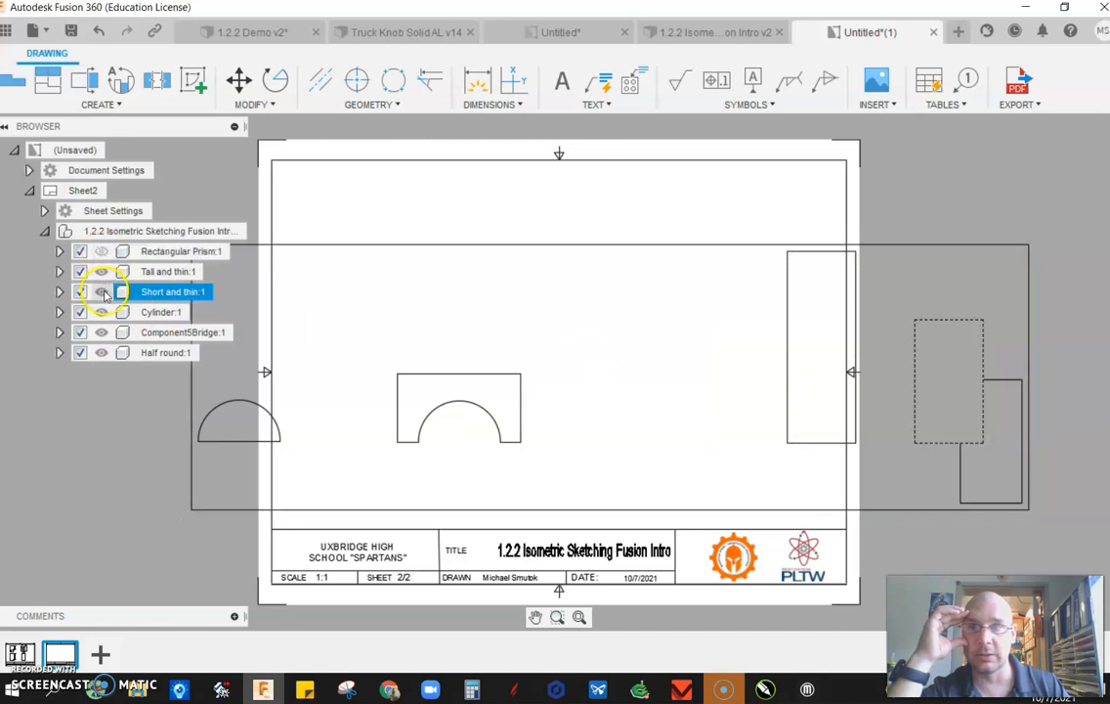
pyautogui.click(102, 312)
pyautogui.click(101, 333)
pyautogui.click(102, 351)
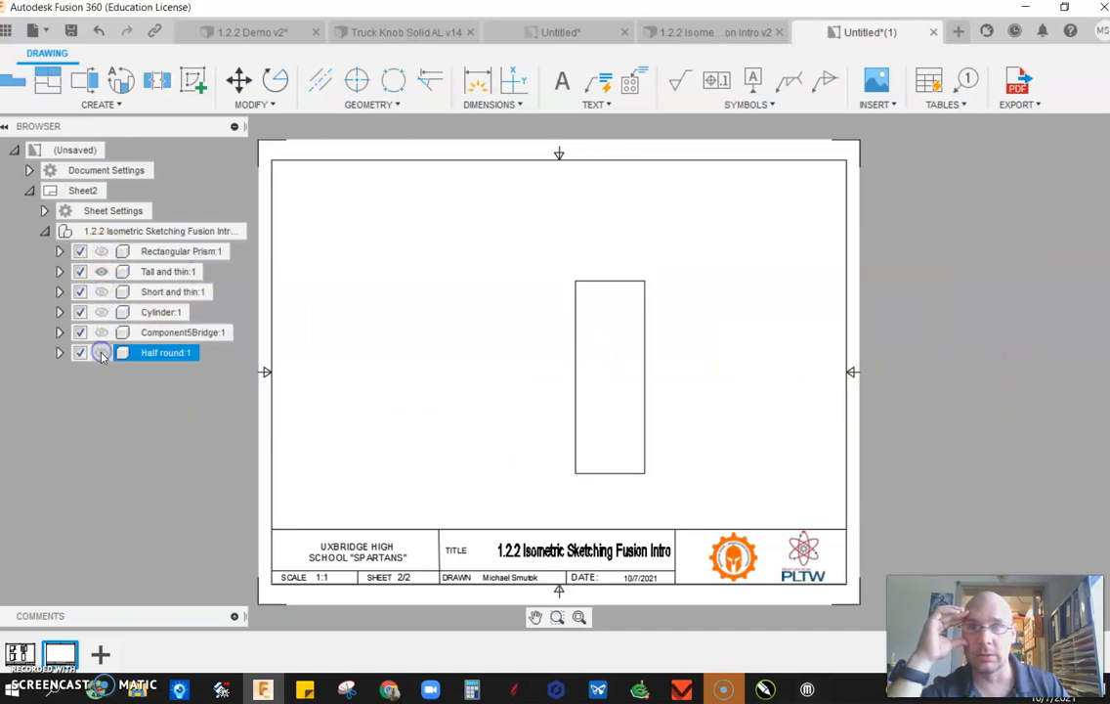
# - Move the Tall and thin block's front view on Sheet2 to the lower-left area of the sheet
pyautogui.moveTo(628, 391); pyautogui.dragTo(395, 409)
pyautogui.click(395, 408)
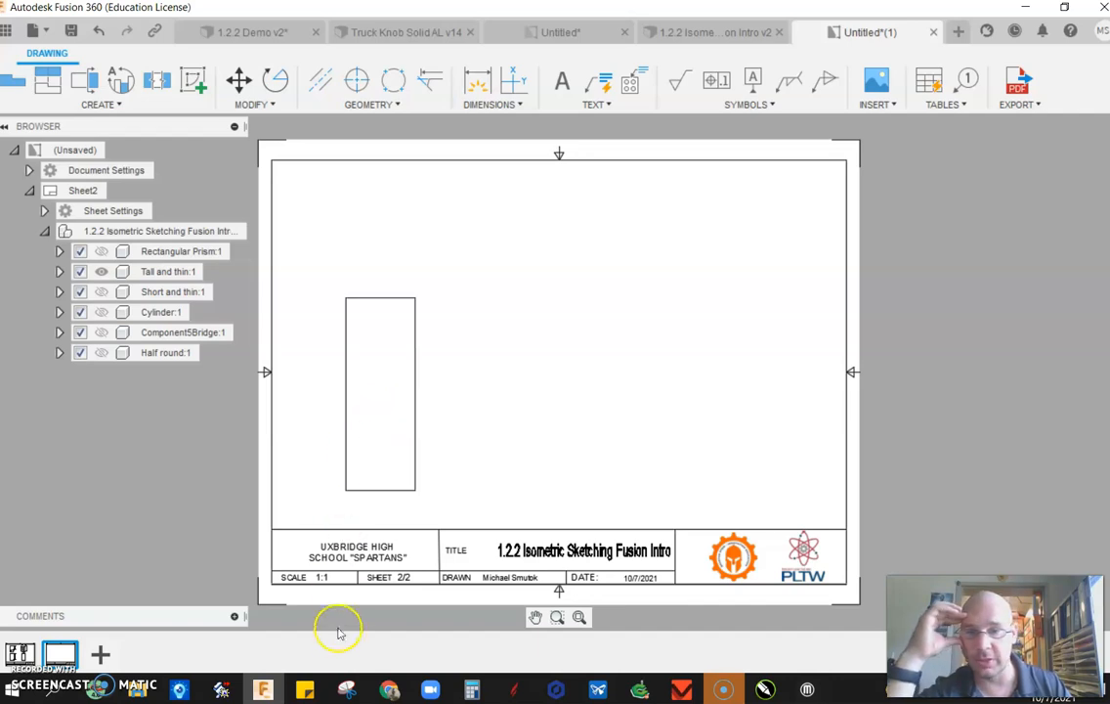
# - Switch to Chrome, review the sheets in 1.2.3 Isometric Sketching Fusion Intro Drawing v2.pdf from the class assignment, and return to the untitled Fusion 360 drawing
pyautogui.click(389, 690)
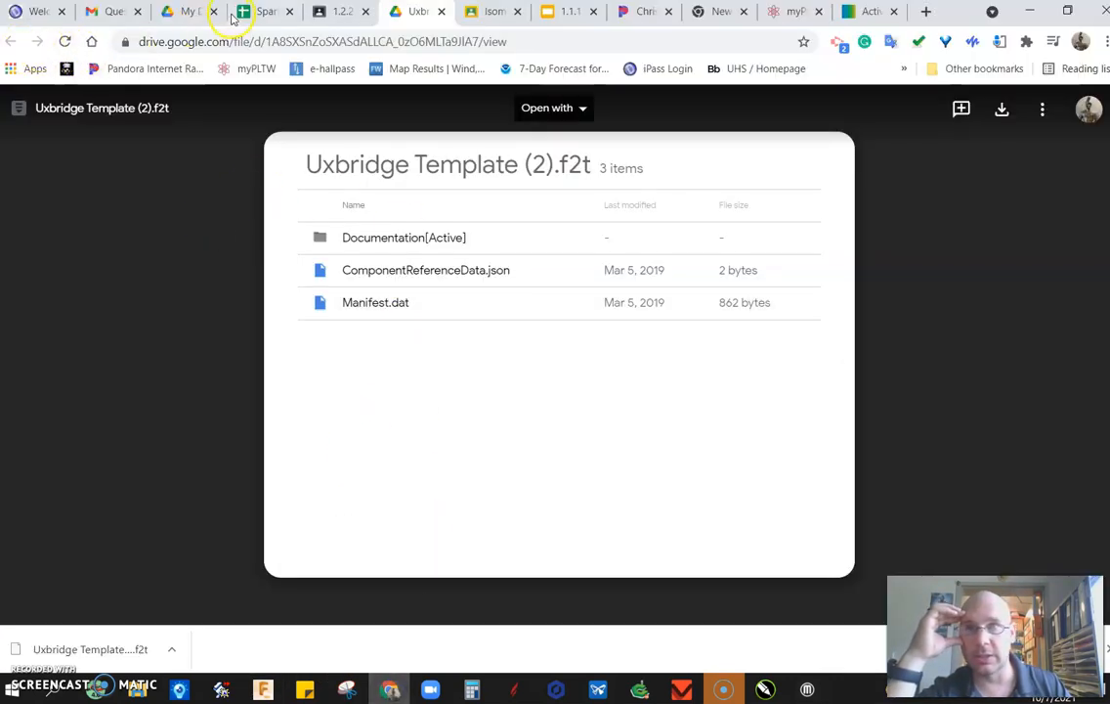
pyautogui.click(332, 10)
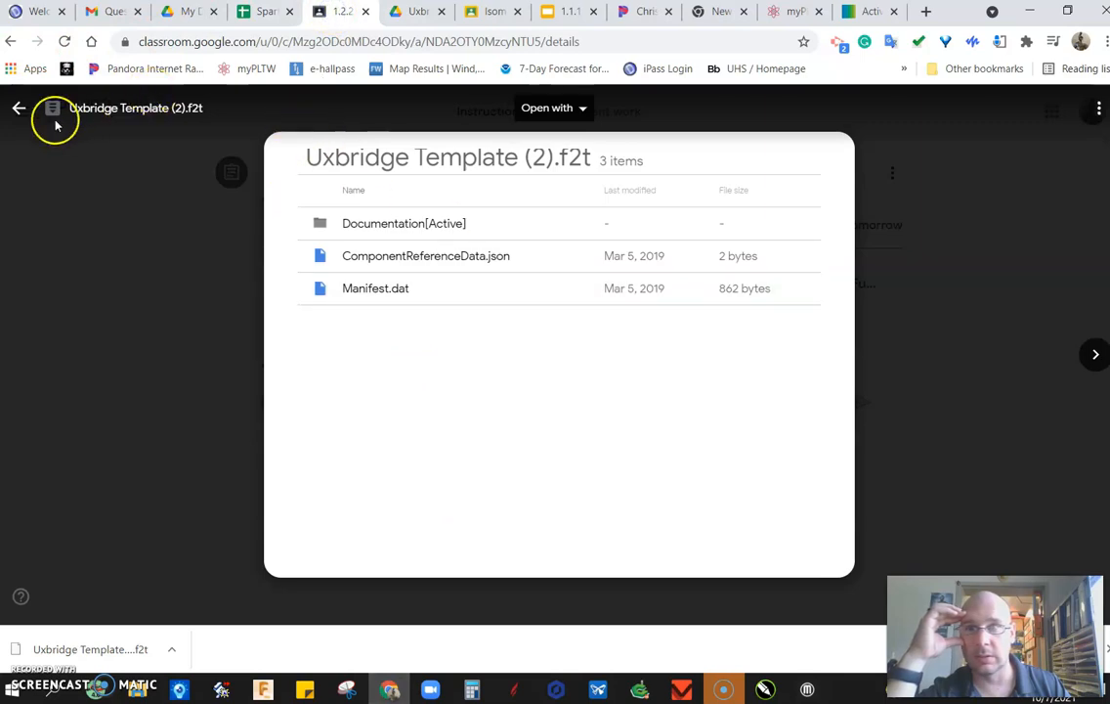
pyautogui.click(16, 107)
pyautogui.click(736, 290)
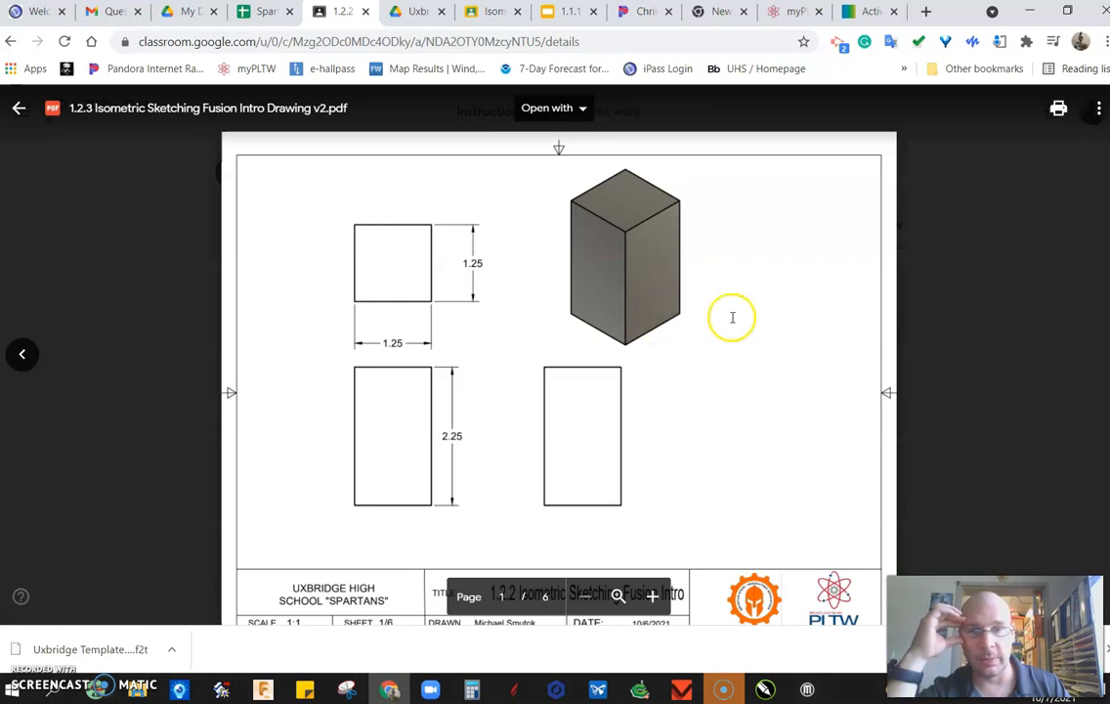
pyautogui.scroll(-5, 738, 323)
pyautogui.scroll(-9, 736, 362)
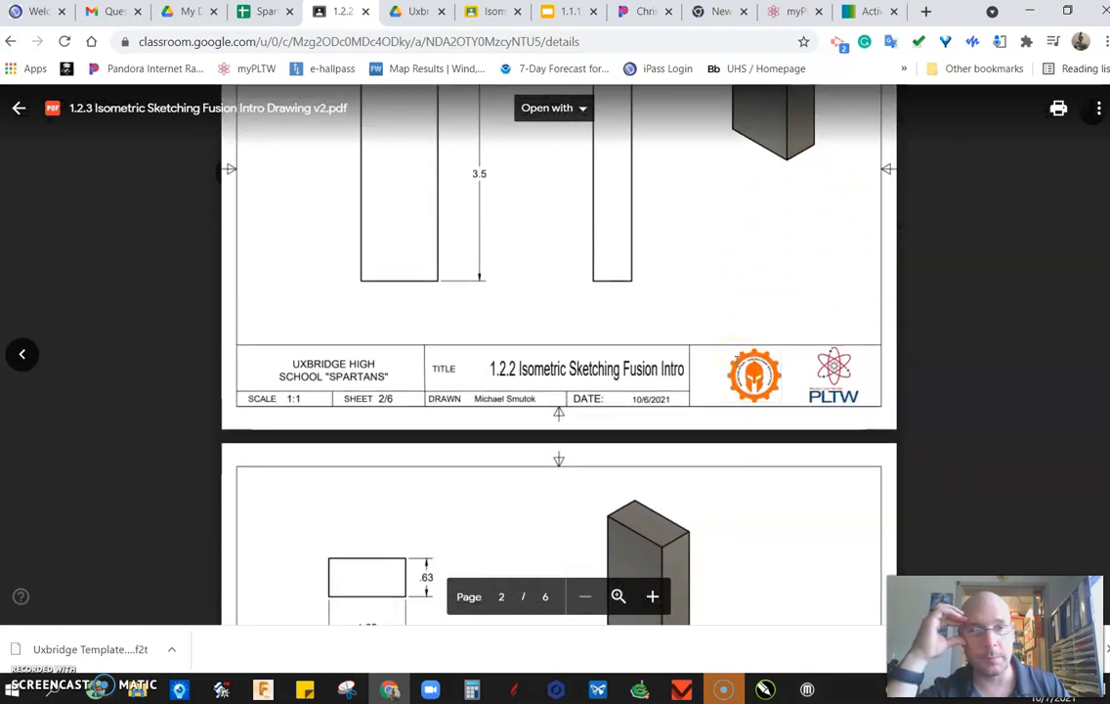
pyautogui.scroll(-14, 736, 361)
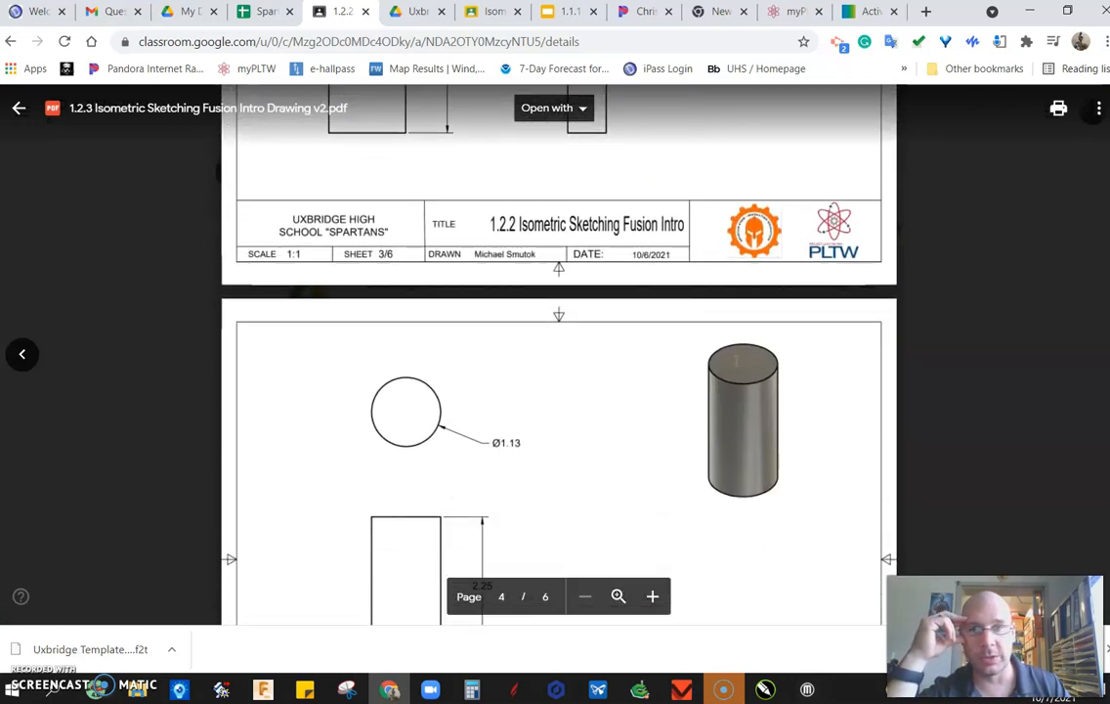
pyautogui.scroll(-5, 735, 377)
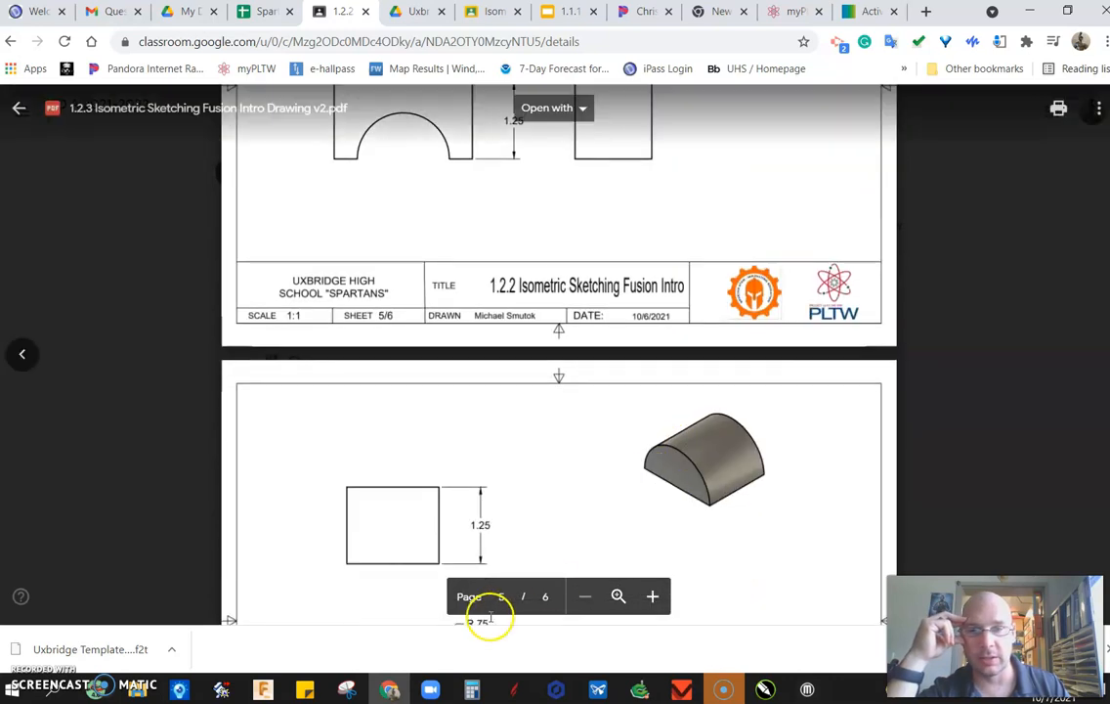
pyautogui.click(259, 690)
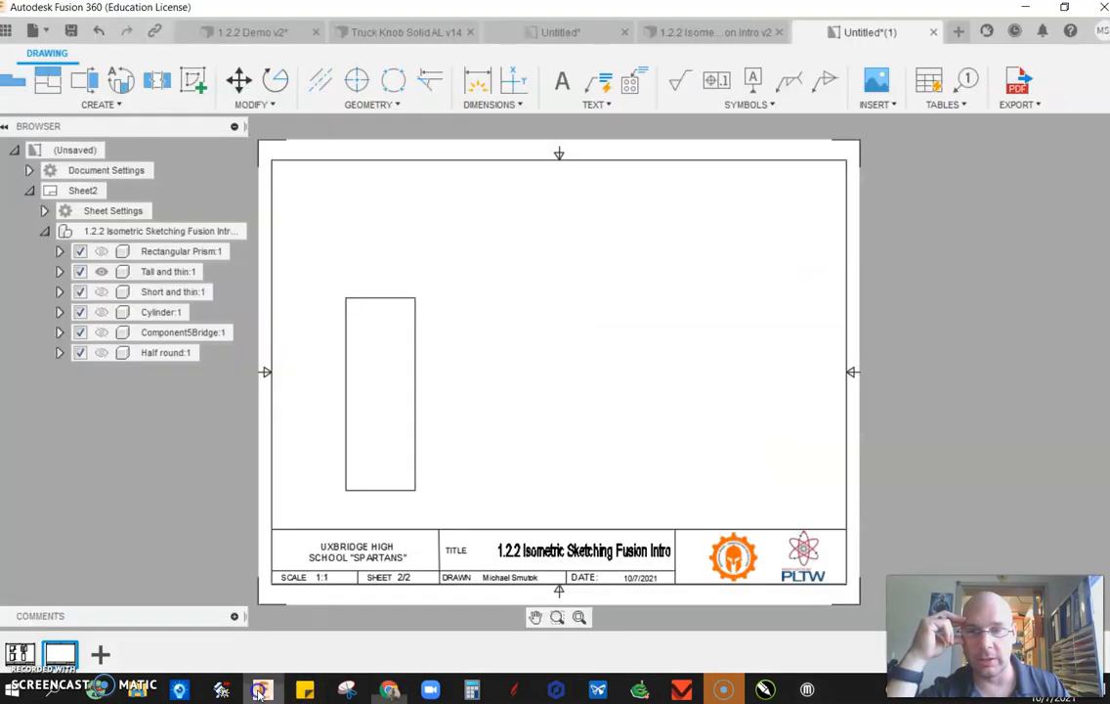
pyautogui.click(679, 33)
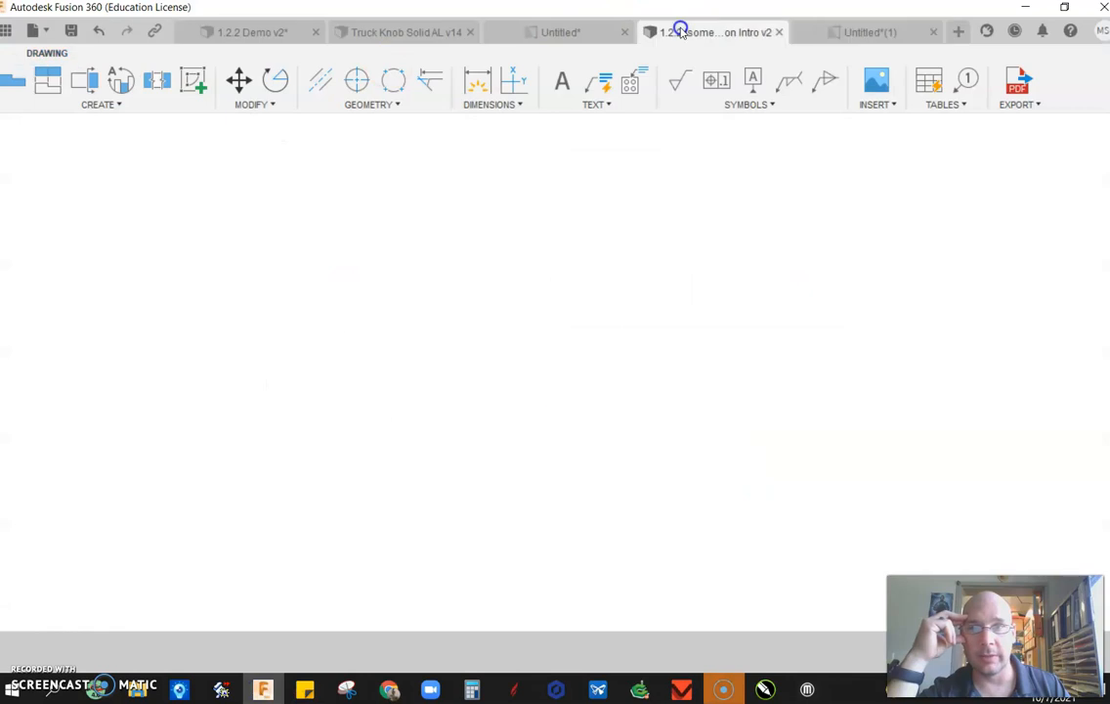
pyautogui.click(826, 32)
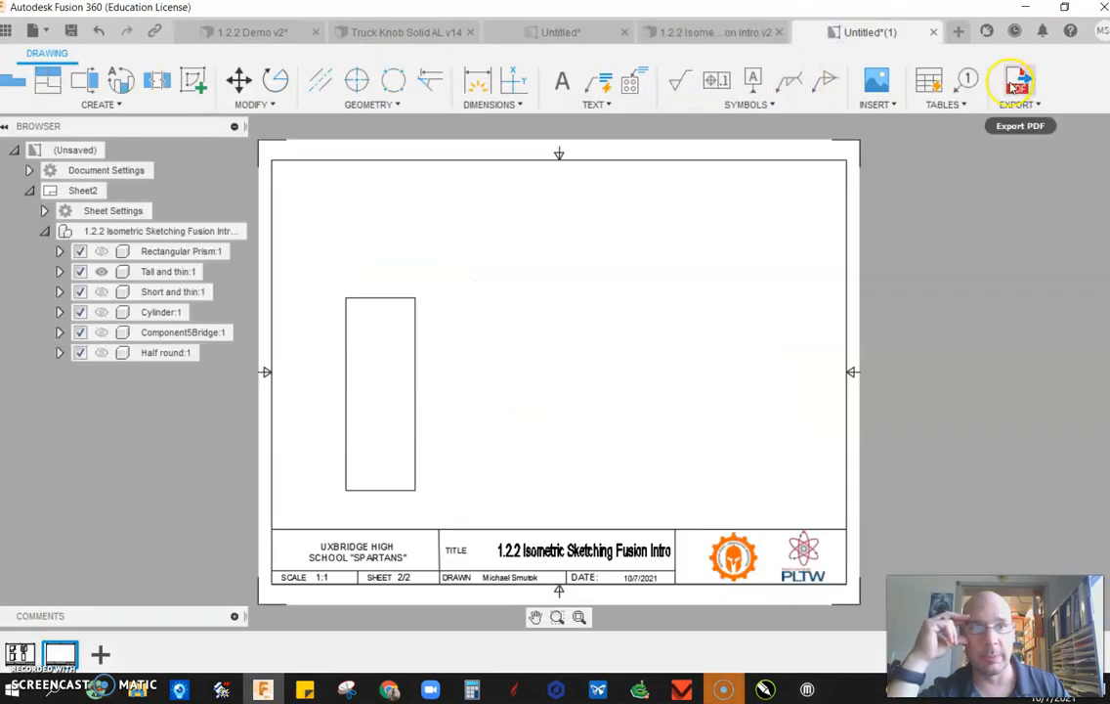
pyautogui.click(1014, 84)
pyautogui.click(1024, 229)
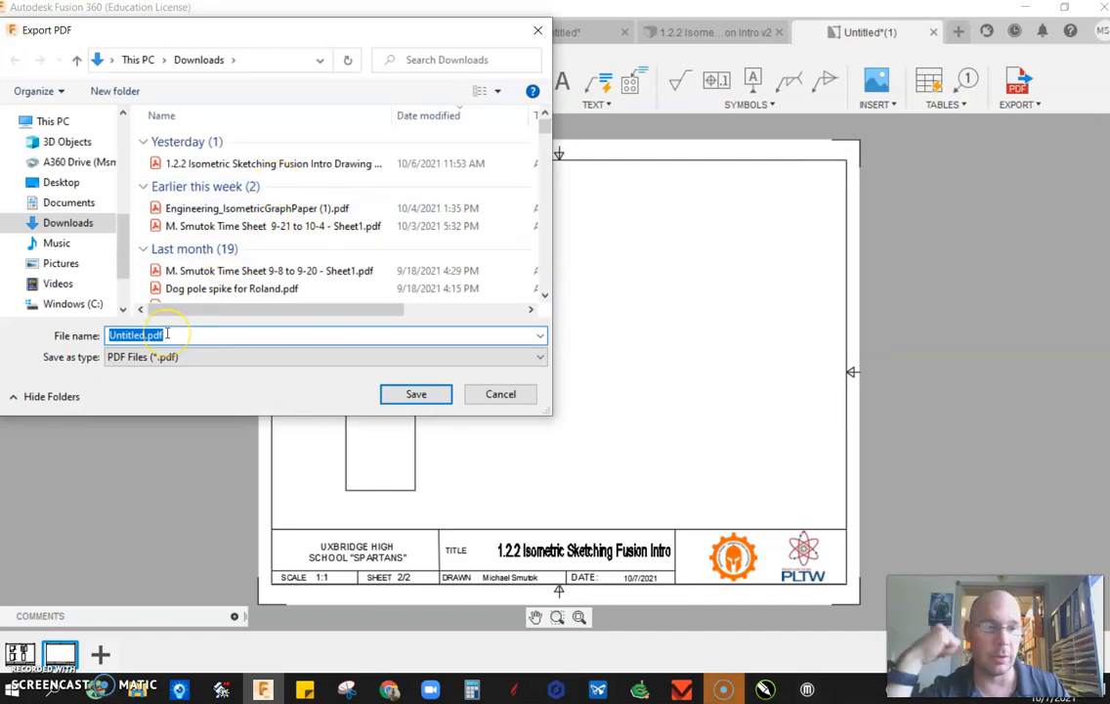
pyautogui.click(518, 396)
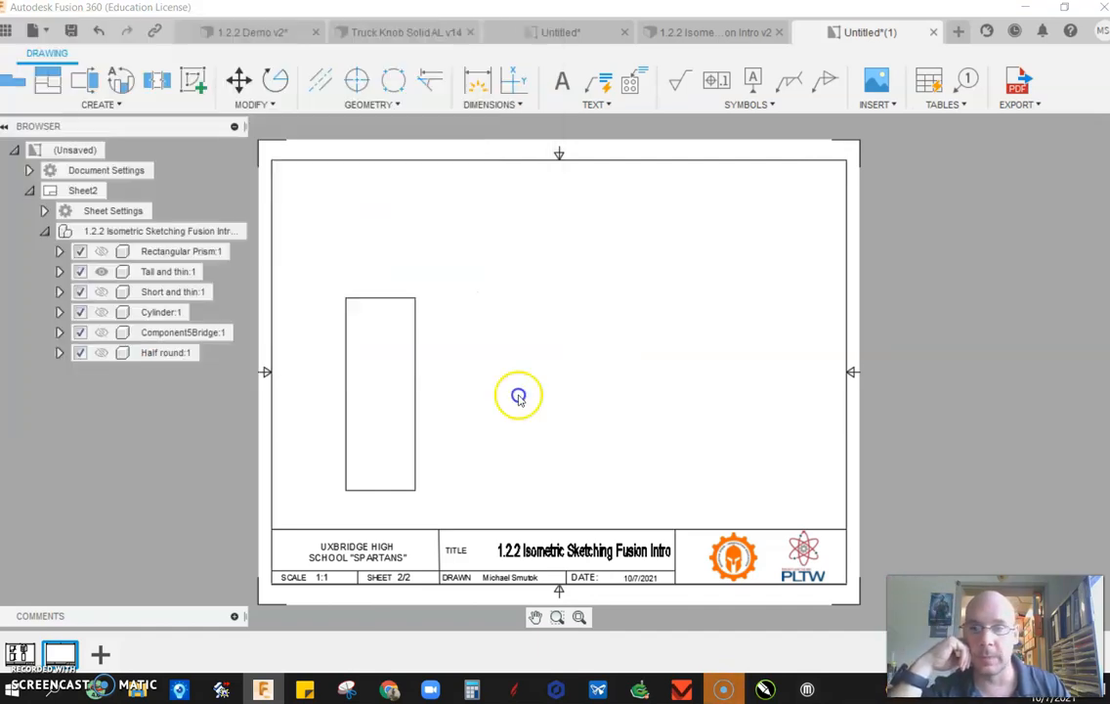